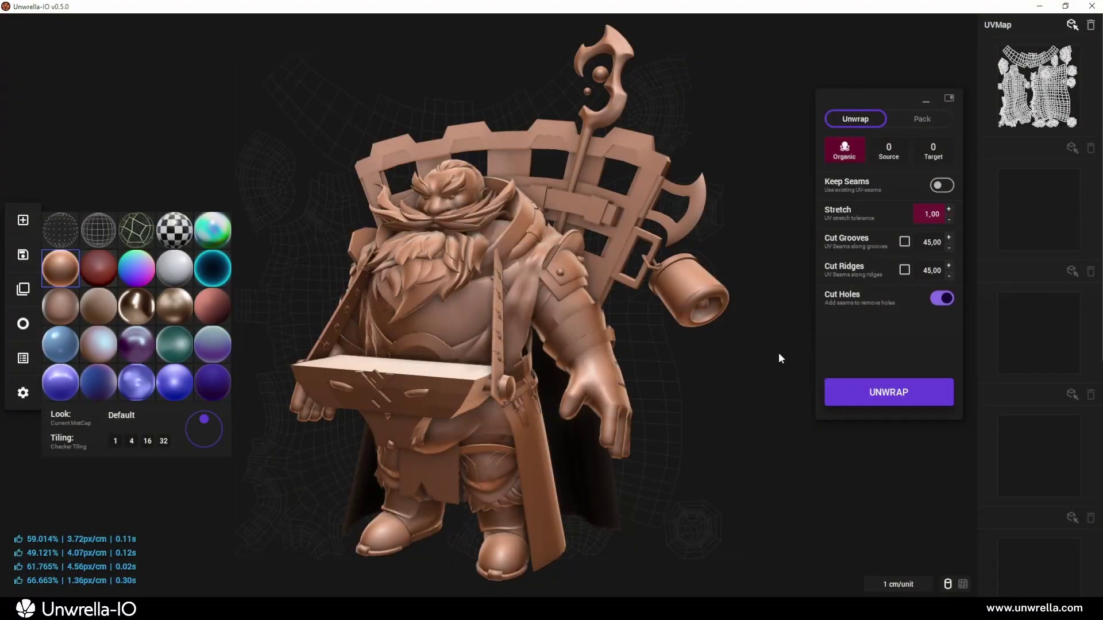
- Unwrap the warrior and orbit it, then unwrap the watch shaded with the Blueberry look
left_click(853, 390)
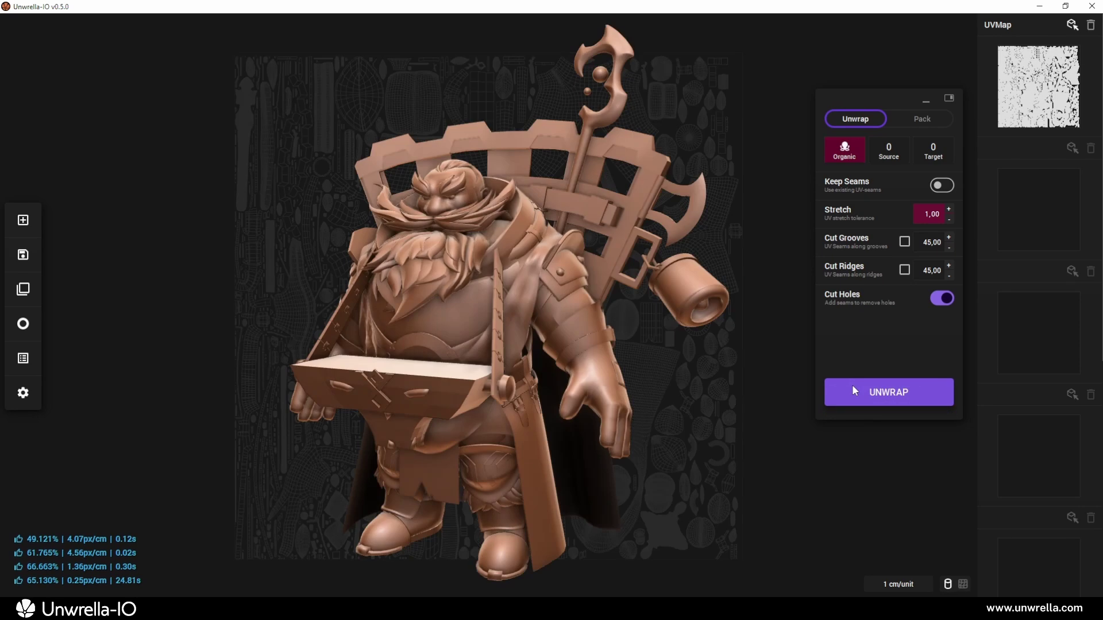
left_click_drag(376, 368, 743, 366)
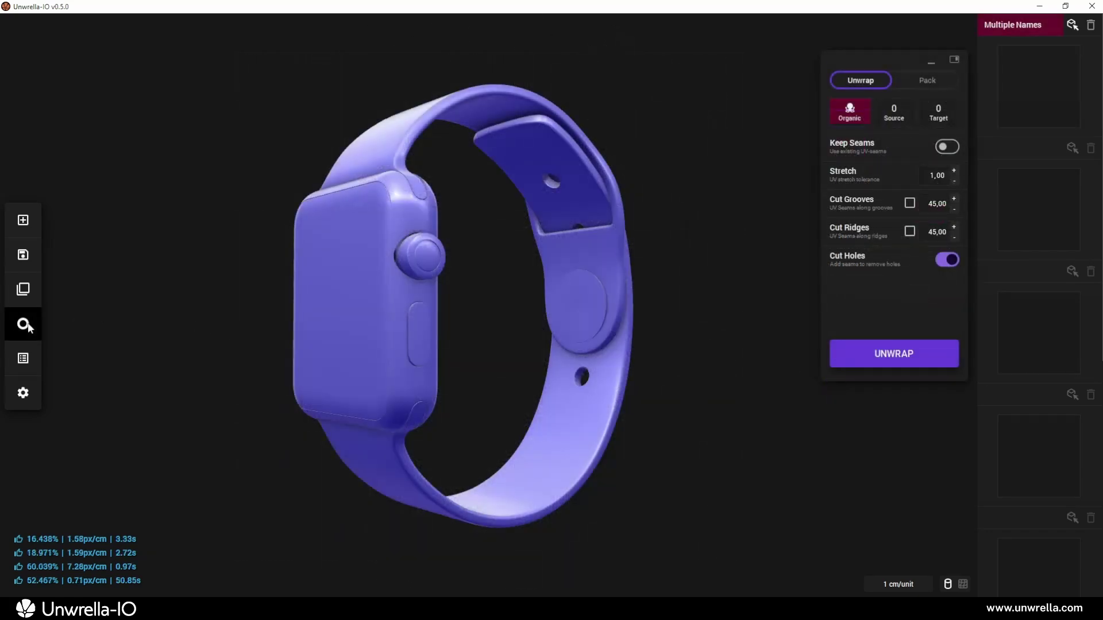
left_click(26, 326)
left_click(204, 417)
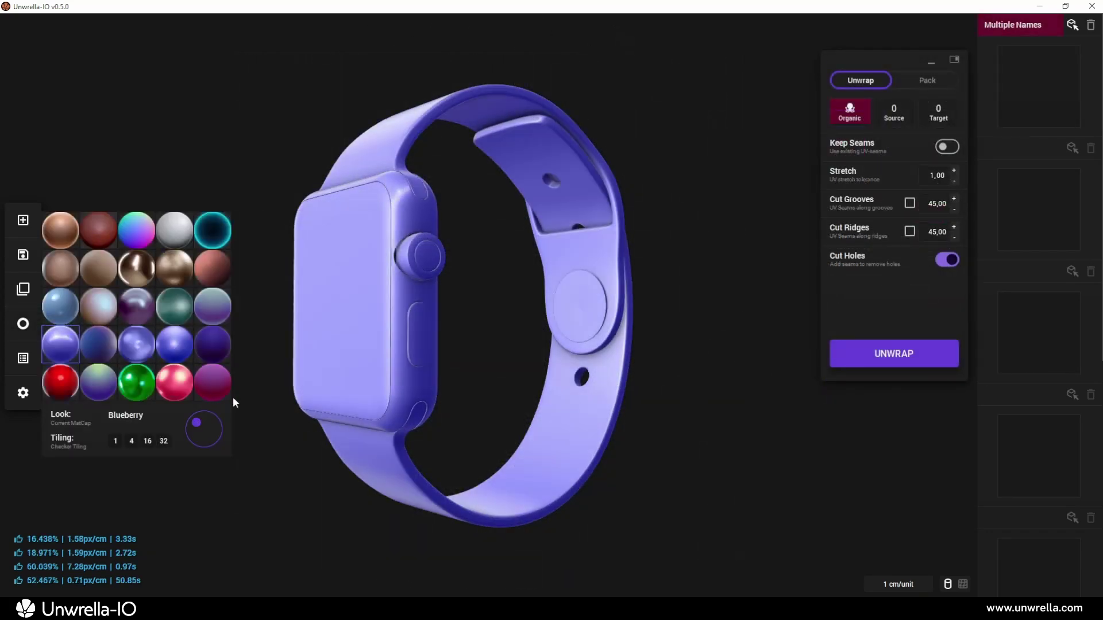
left_click(288, 382)
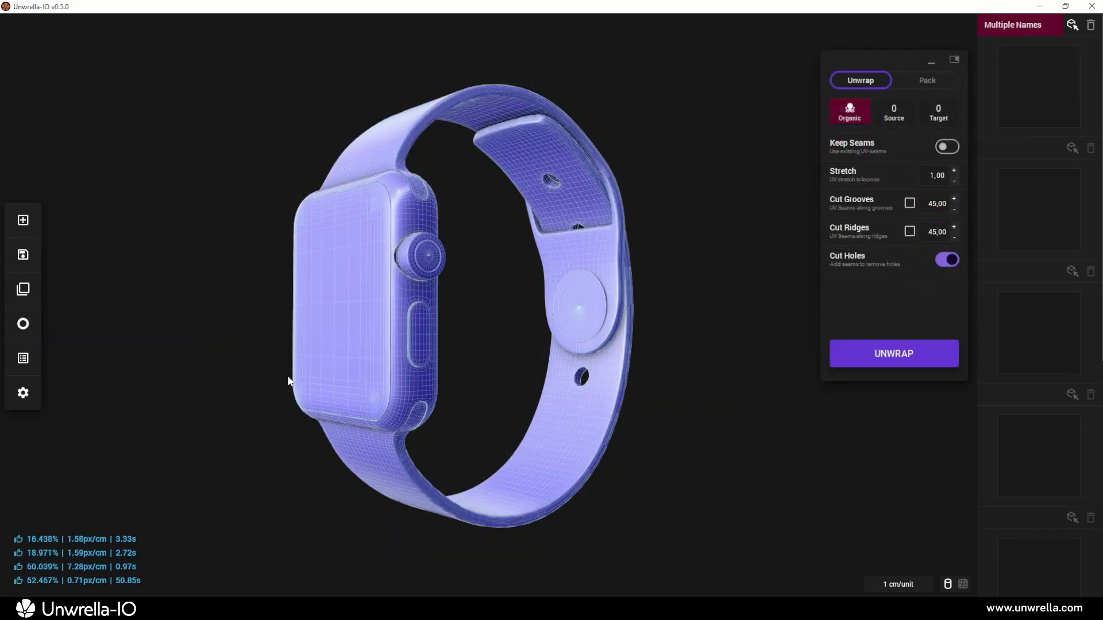
left_click(840, 361)
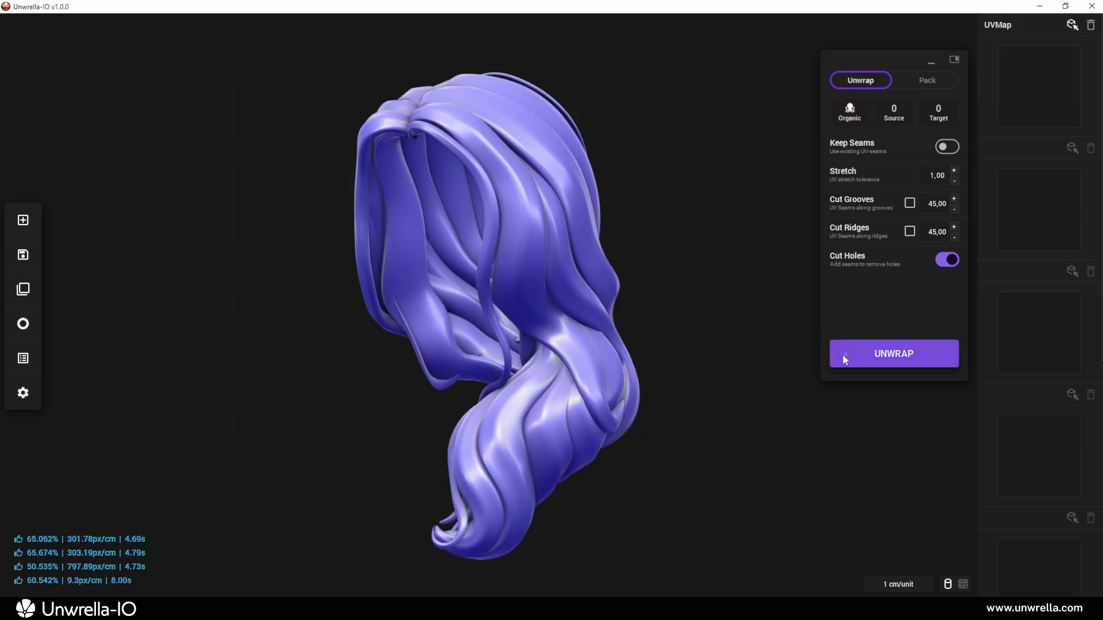
- Unwrap the hair, the arm in Organic mode, and the sandals
left_click(841, 355)
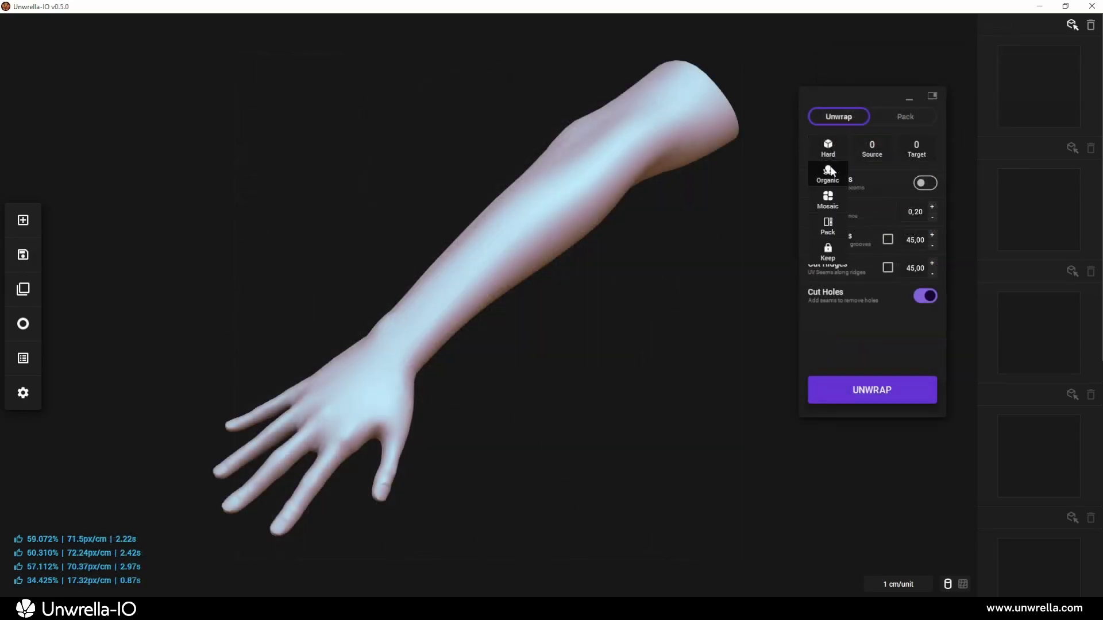
left_click(827, 174)
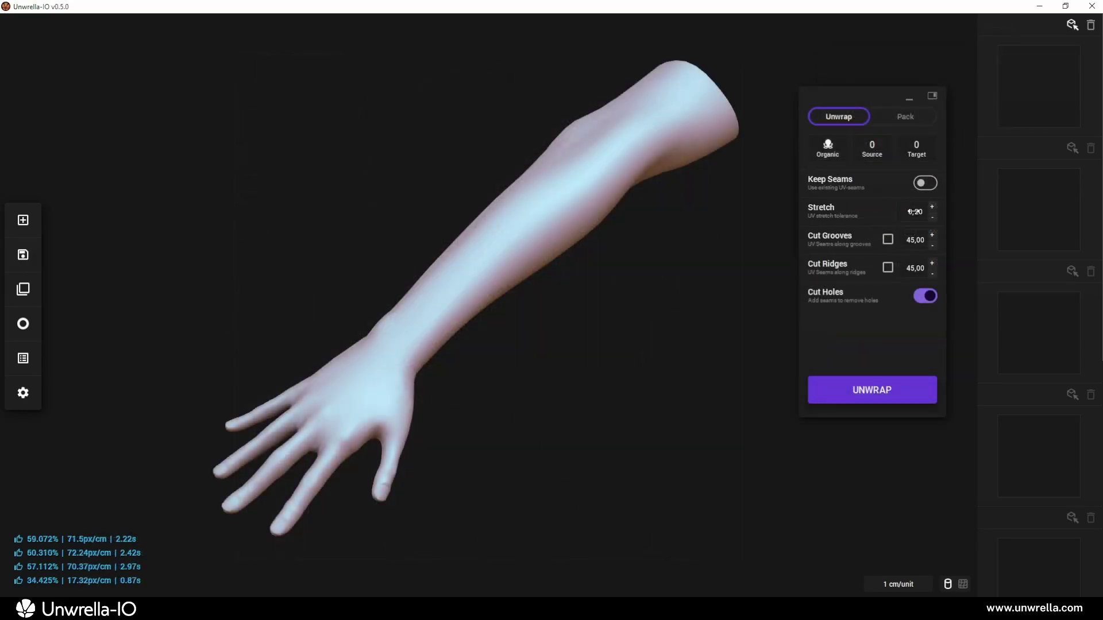
left_click(836, 385)
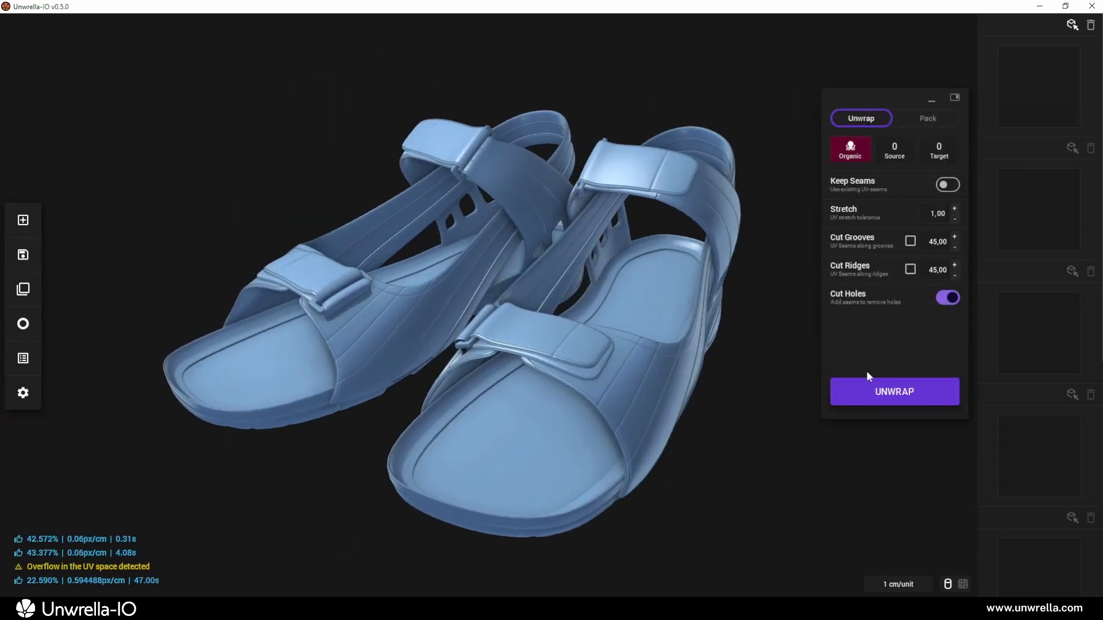
left_click(862, 386)
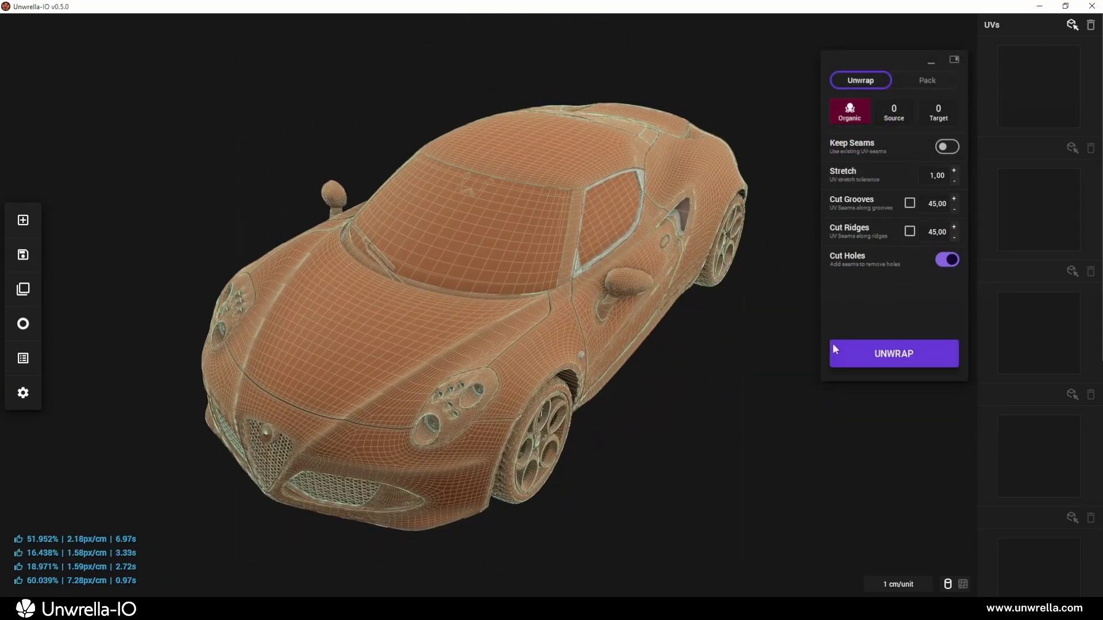
- Unwrap the car and the screws with grooves and ridges cut, orbiting each result
left_click(834, 344)
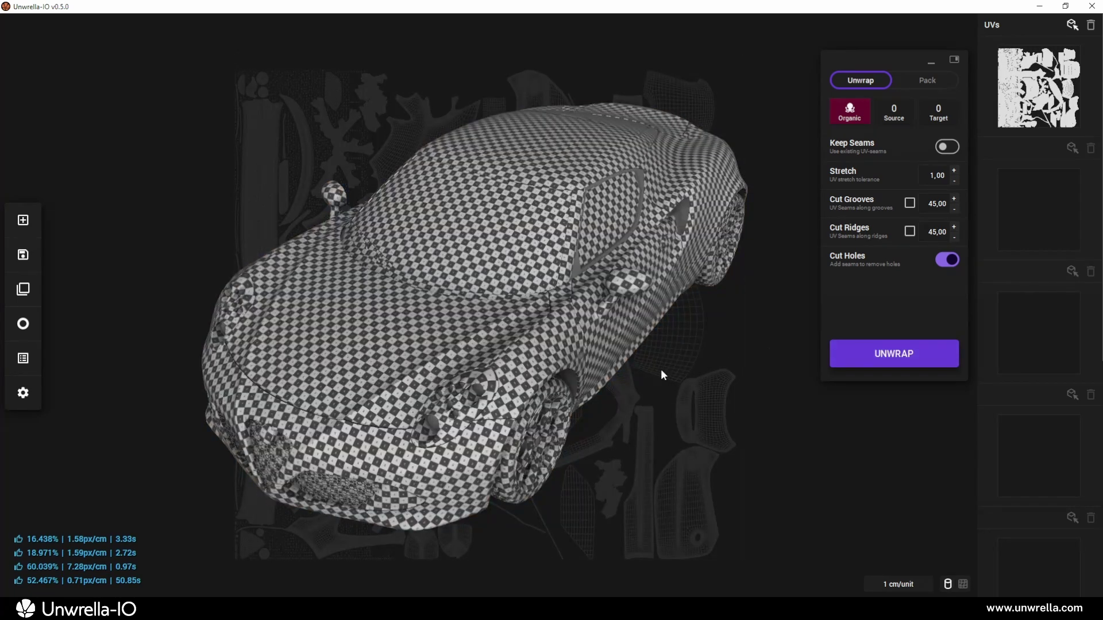
mouse_move(629, 382)
left_mouse_down()
mouse_move(666, 381)
mouse_move(457, 380)
left_mouse_up()
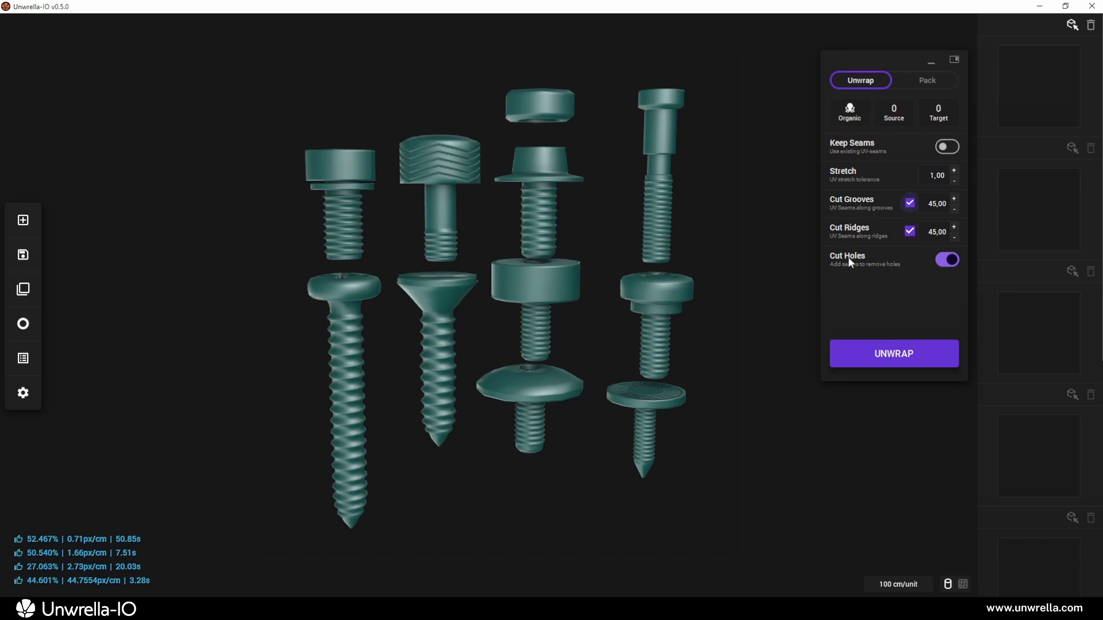
left_click(849, 349)
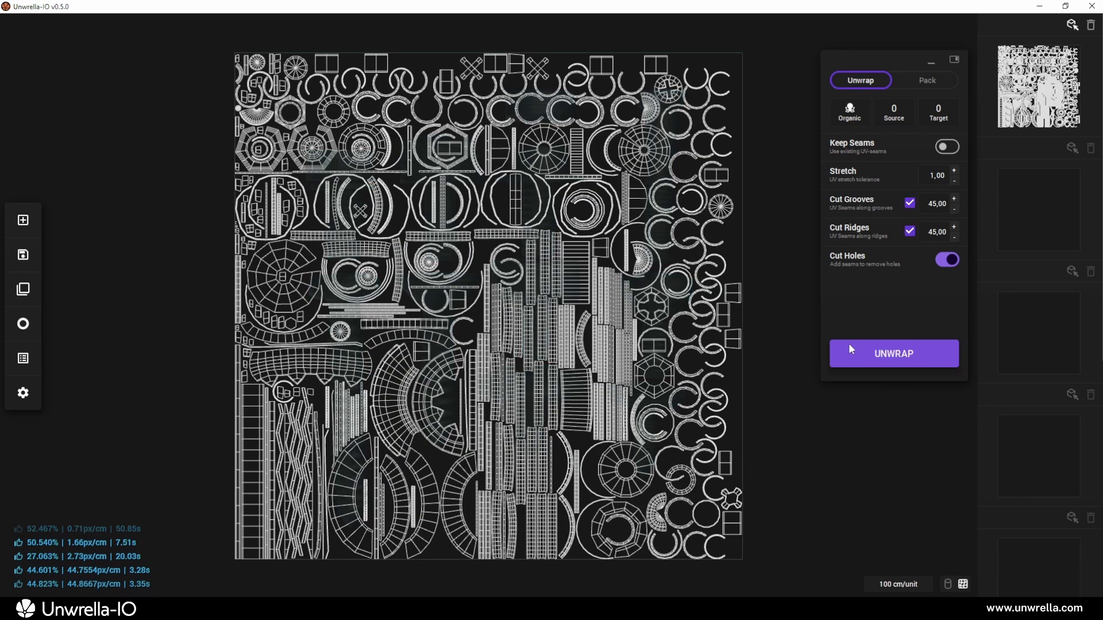
left_click_drag(370, 297, 476, 338)
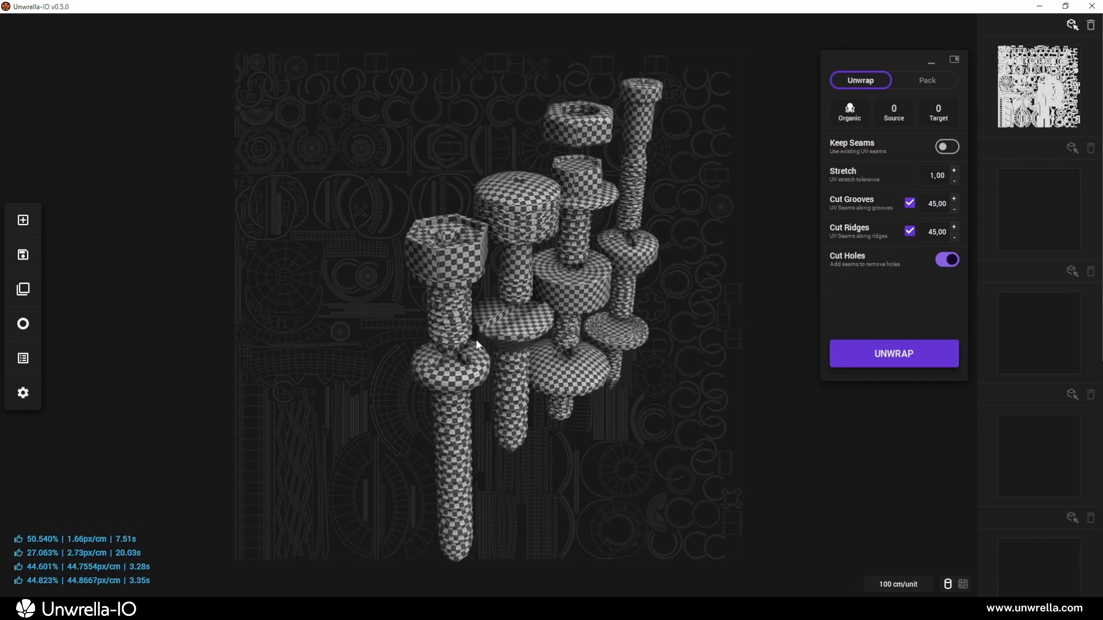
scroll(604, 259, "up", 8)
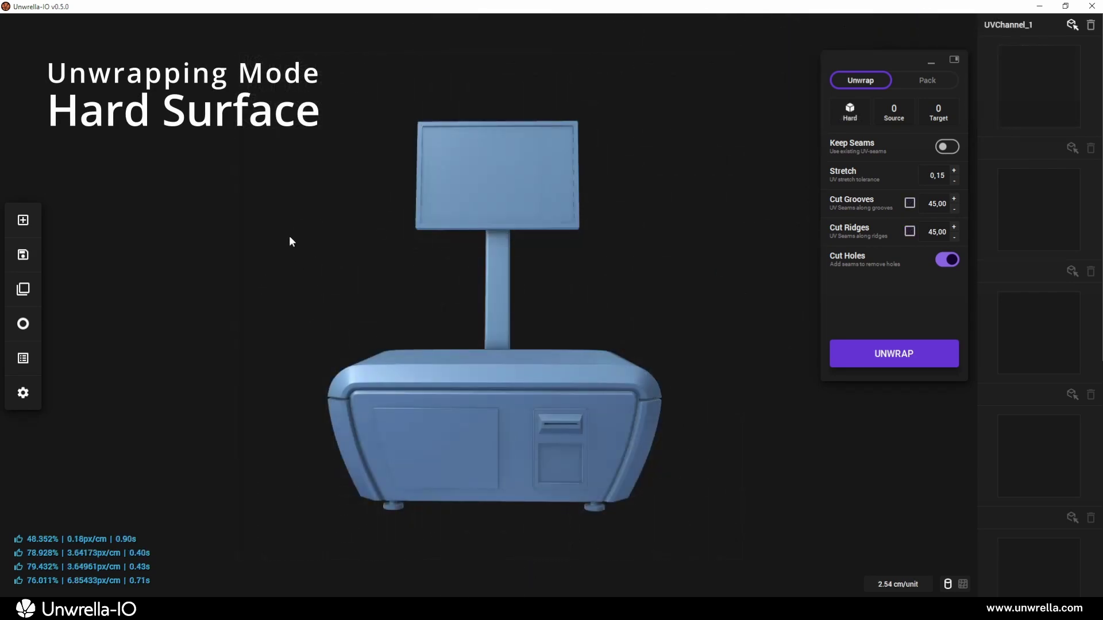
- Unwrap the kiosk in Hard mode and orbit the checkered result to its back
left_click_drag(289, 235, 359, 270)
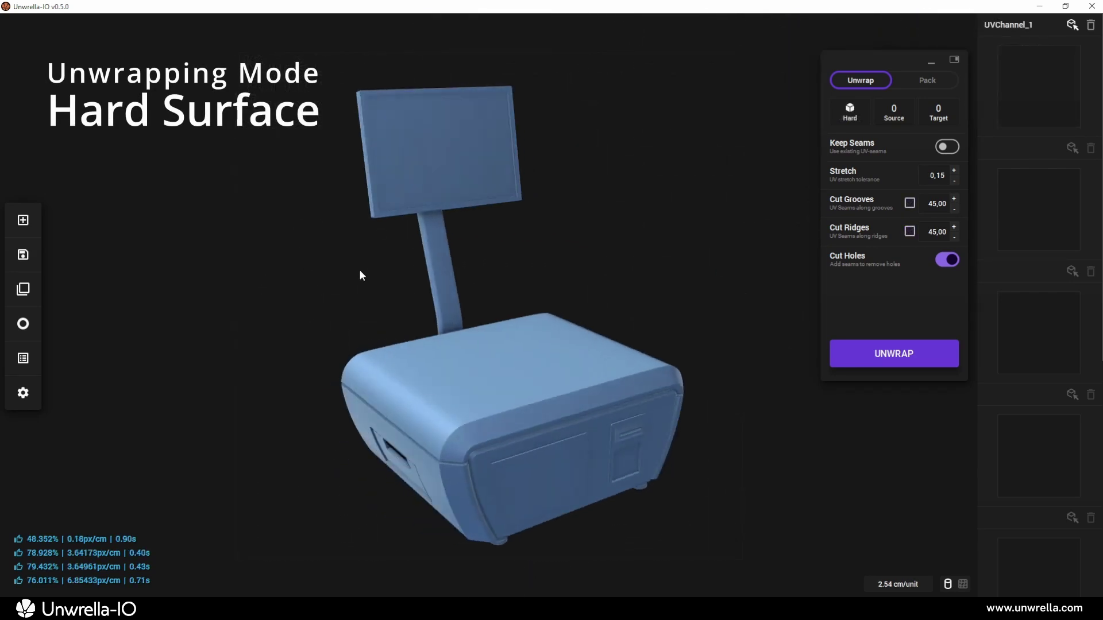
left_click(849, 353)
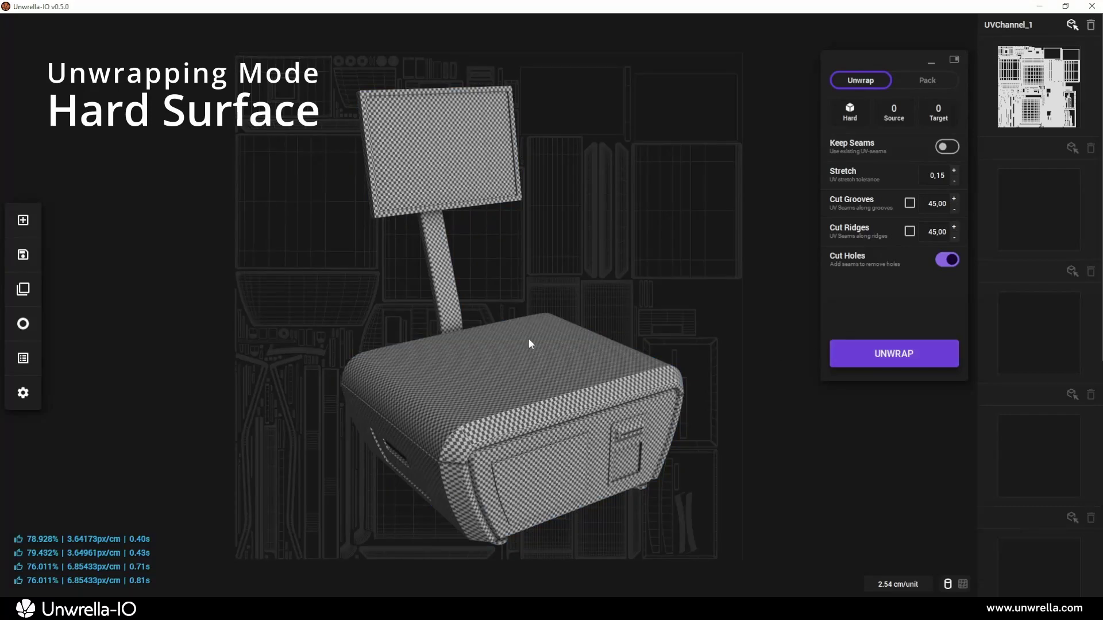
left_click_drag(399, 325, 702, 328)
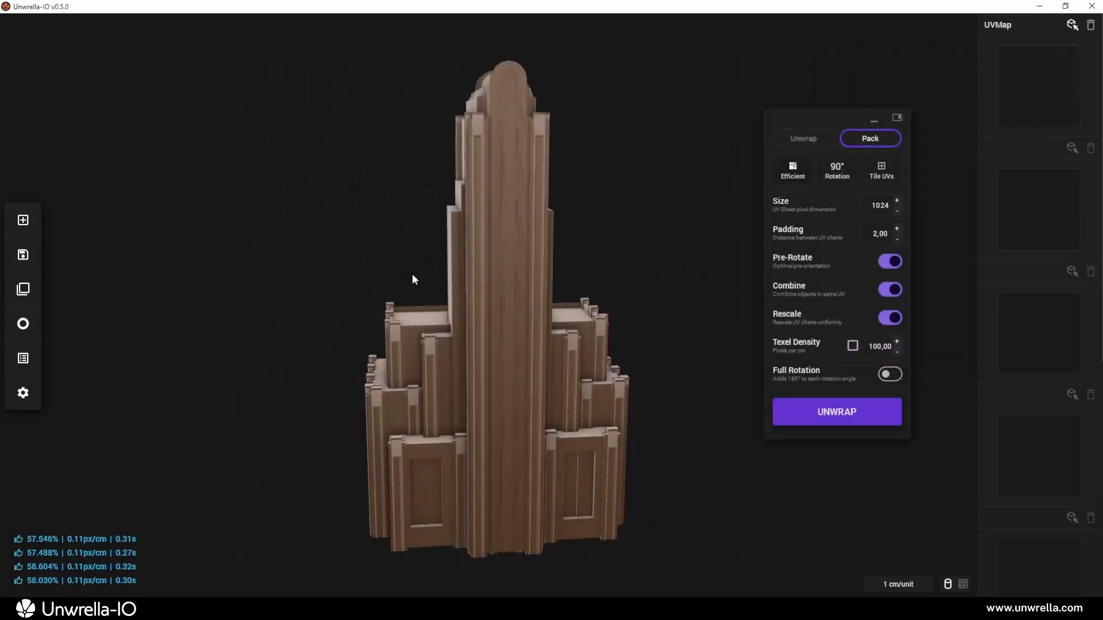
- Pack the tower's UVs into one layout, then unwrap the store shelf
left_click_drag(412, 273, 464, 275)
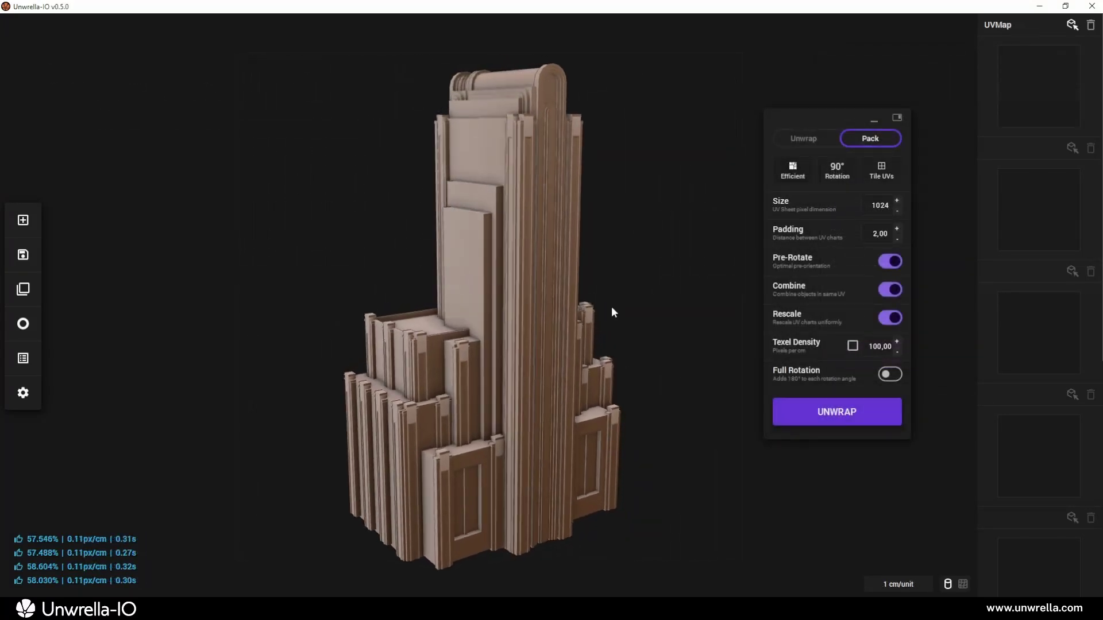
left_click(780, 402)
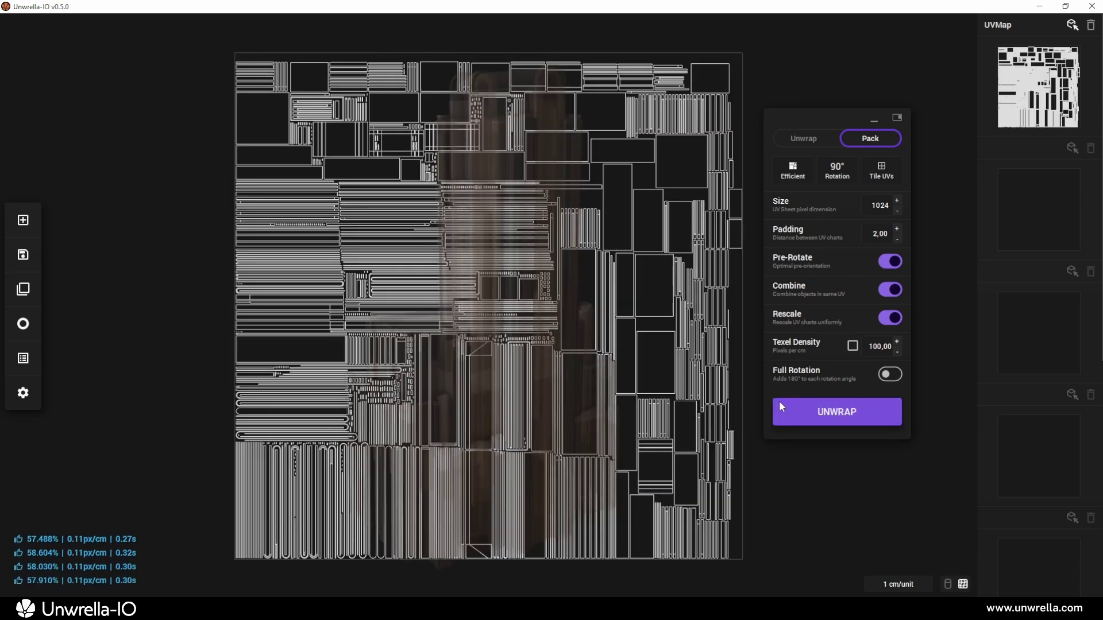
mouse_move(422, 309)
left_mouse_down()
mouse_move(472, 332)
mouse_move(636, 308)
left_mouse_up()
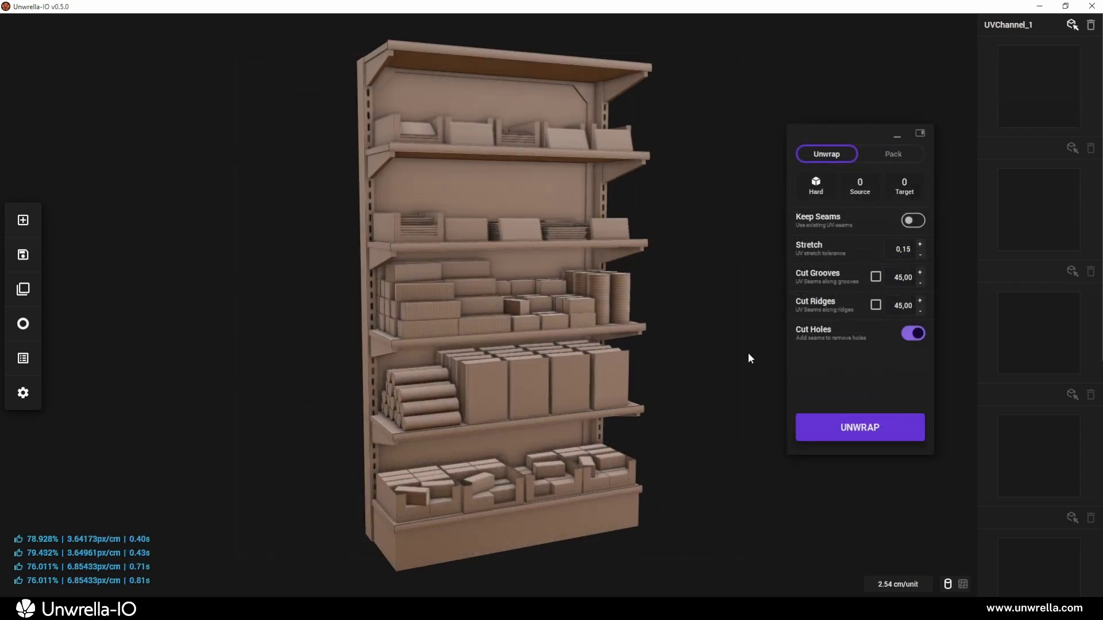
left_click(815, 417)
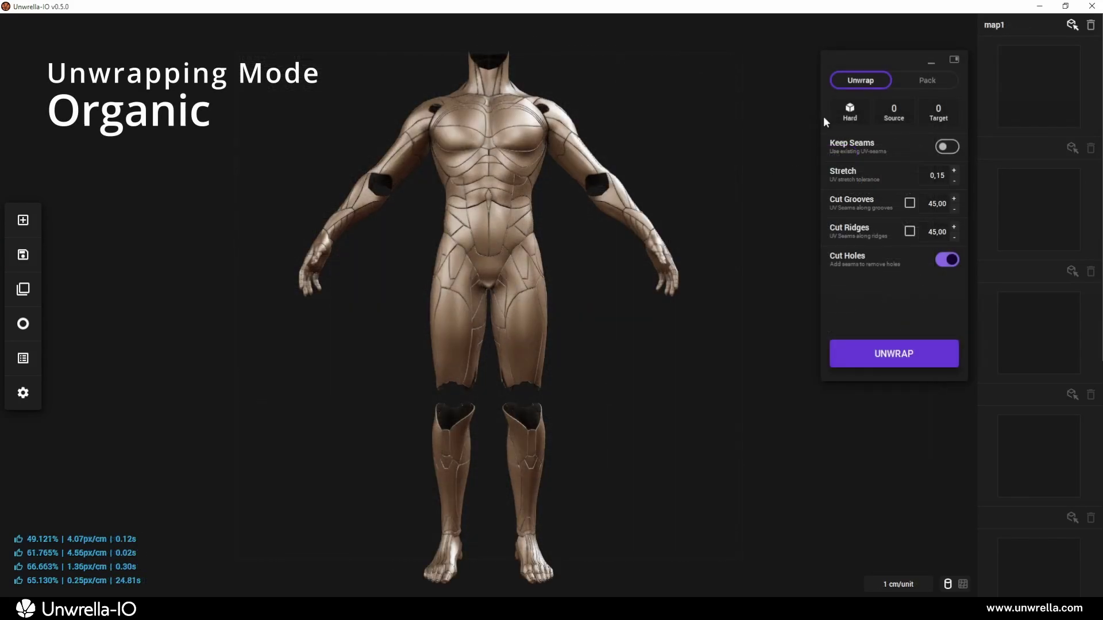
- Unwrap the body in Organic mode, then unwrap the headphones
left_click(848, 112)
left_click(857, 147)
left_click(854, 347)
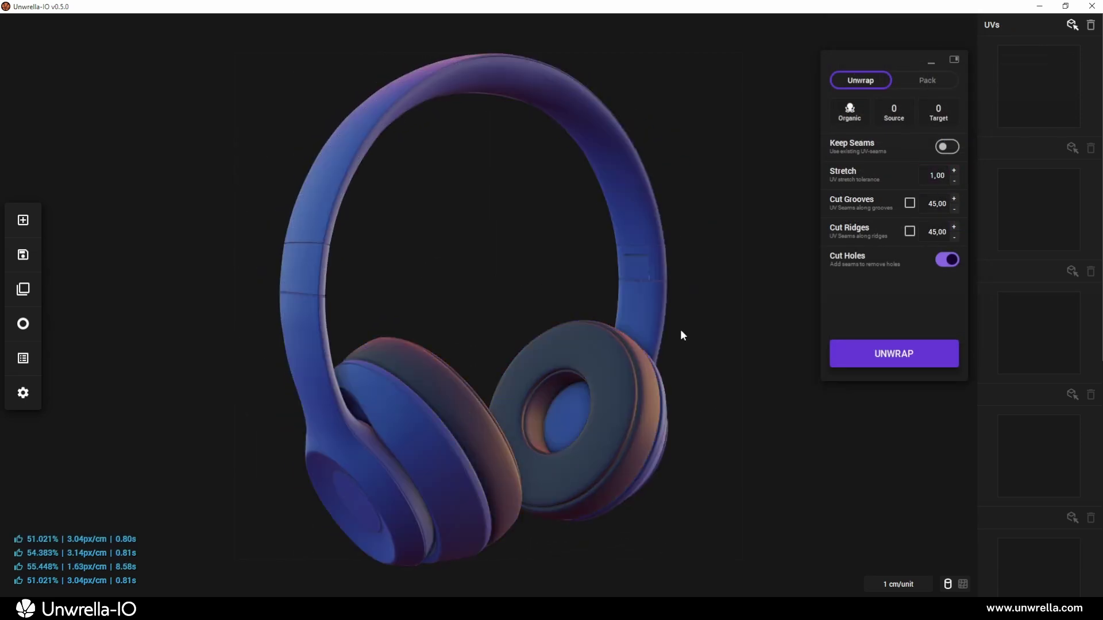
left_click(853, 350)
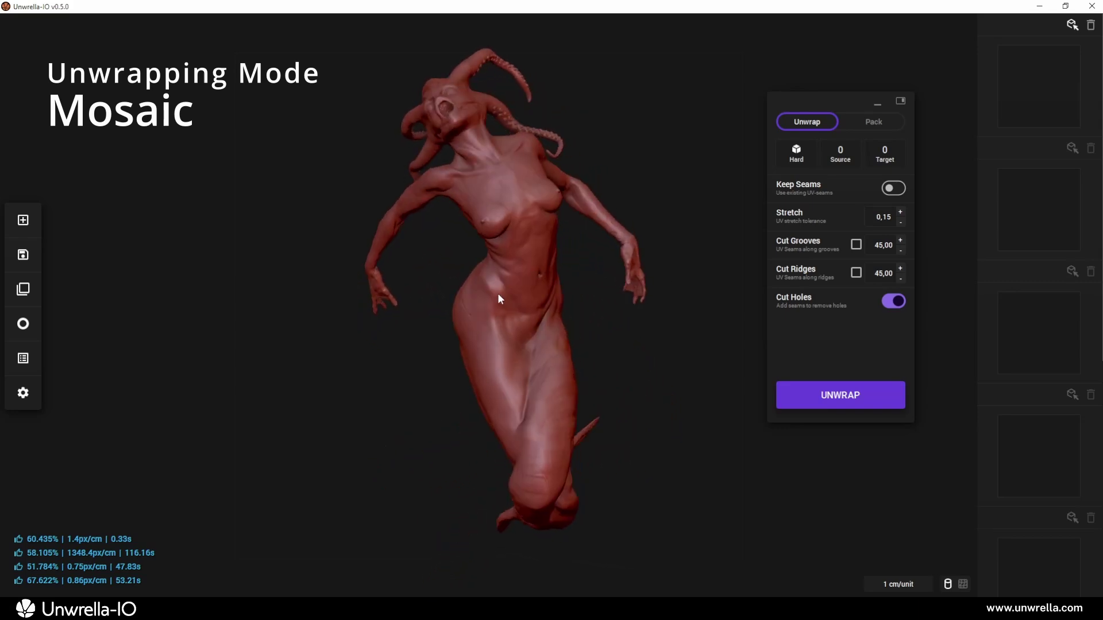
scroll(555, 287, "up", 10)
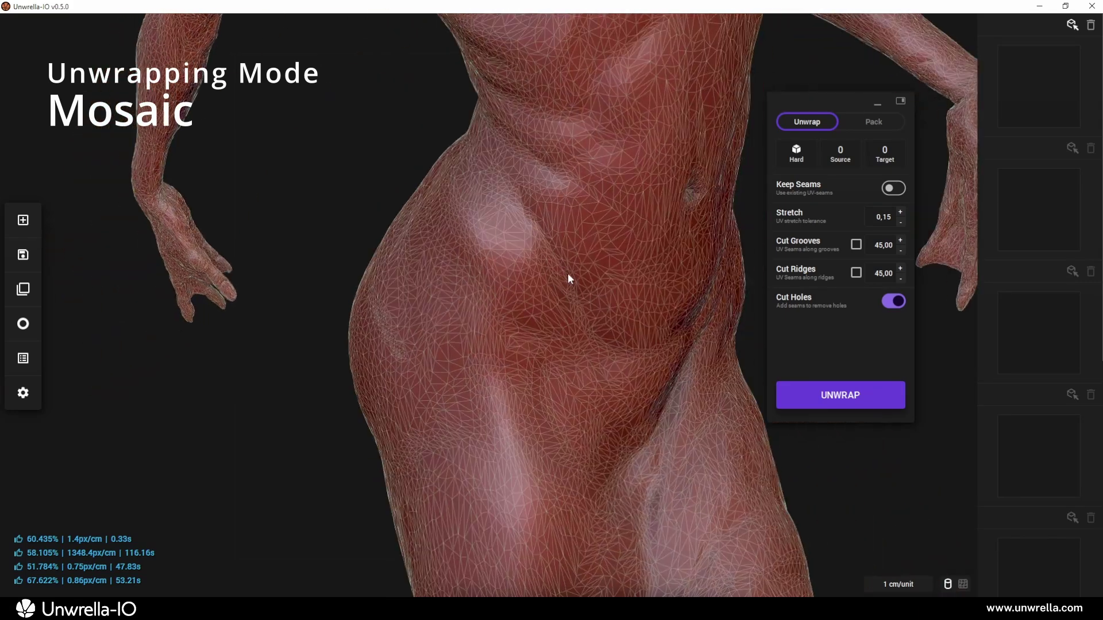
scroll(507, 273, "down", 3)
scroll(558, 273, "down", 3)
scroll(557, 286, "down", 2)
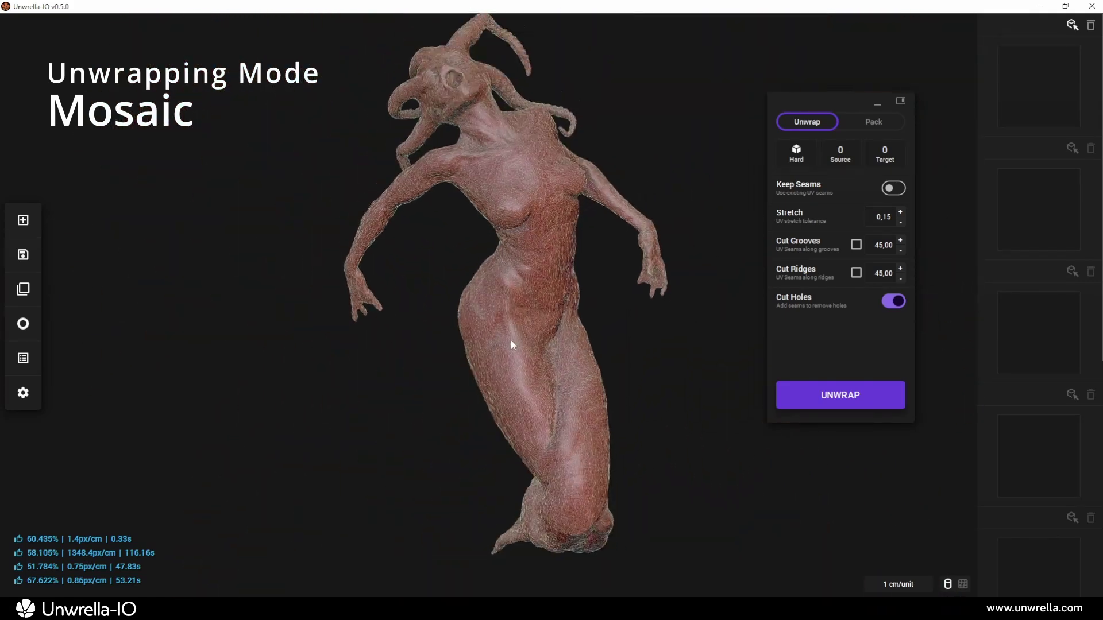
scroll(507, 332, "down", 1)
scroll(560, 307, "down", 1)
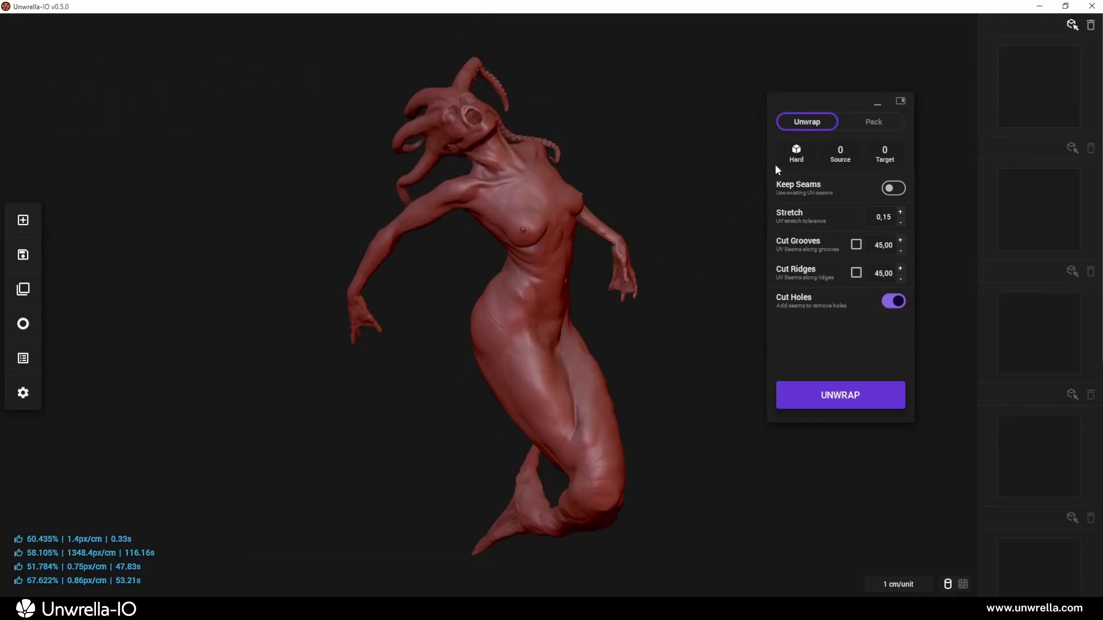
- Unwrap the creature in Mosaic mode at stretch 0.50 and orbit the checkered result
left_click(794, 154)
left_click(797, 201)
left_click(797, 387)
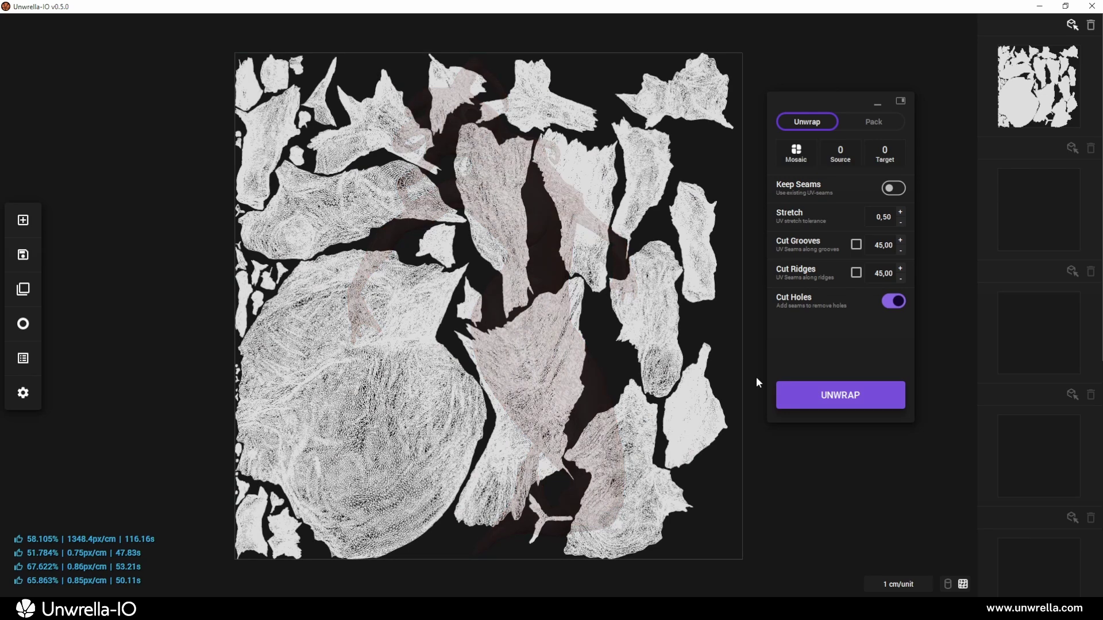
mouse_move(521, 360)
left_mouse_down()
mouse_move(299, 350)
mouse_move(605, 343)
mouse_move(547, 361)
mouse_move(206, 347)
left_mouse_up()
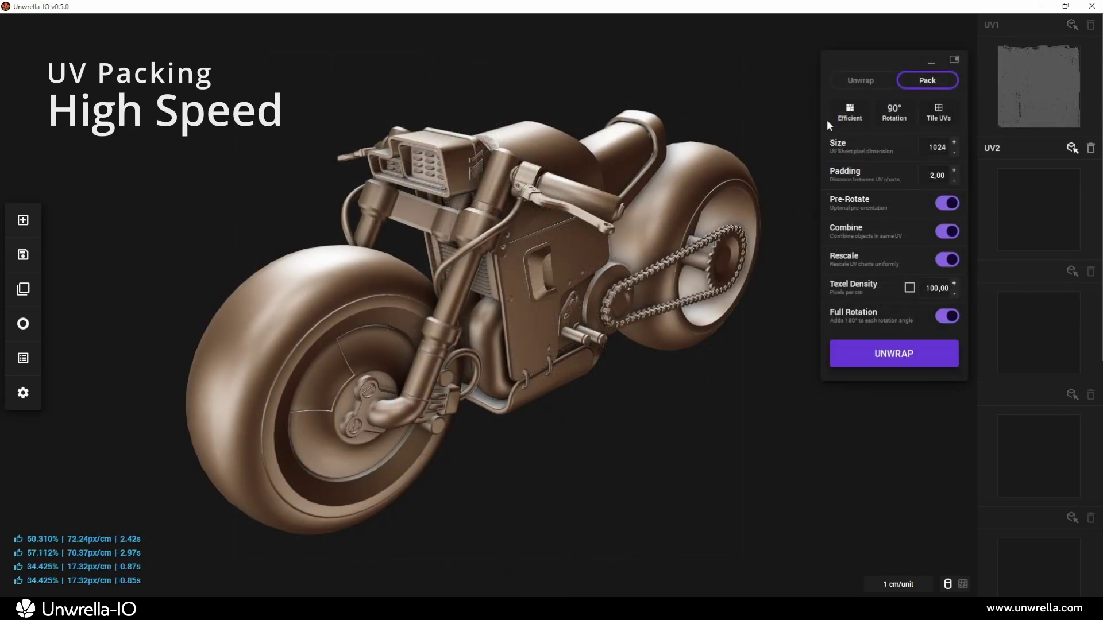
- Pack the motorcycle's UVs and orbit it to a front view
left_click(835, 116)
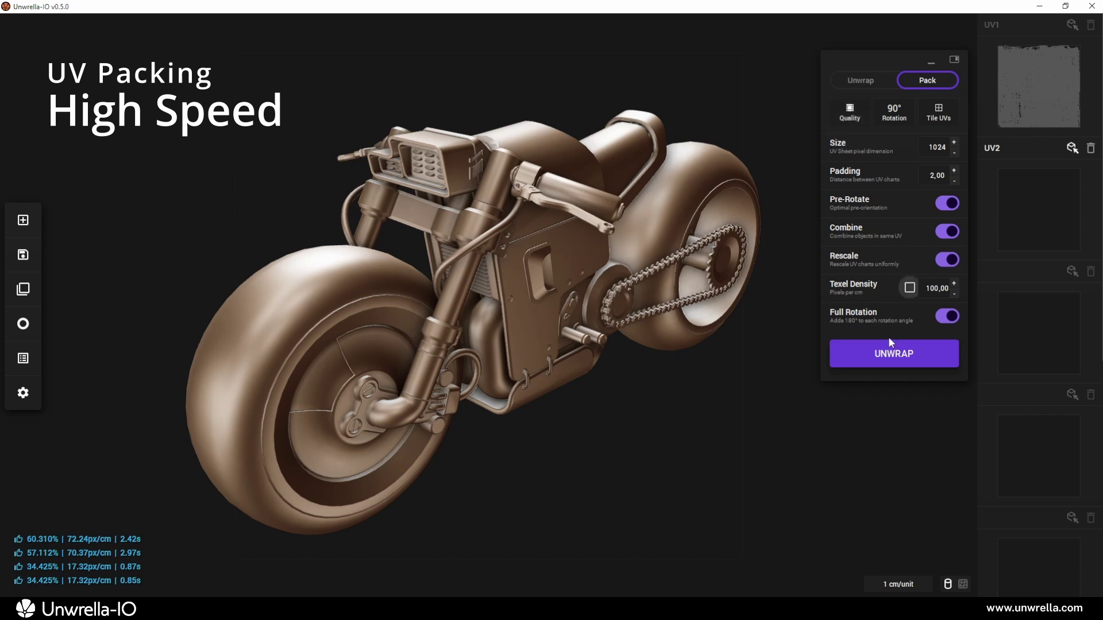
left_click(862, 359)
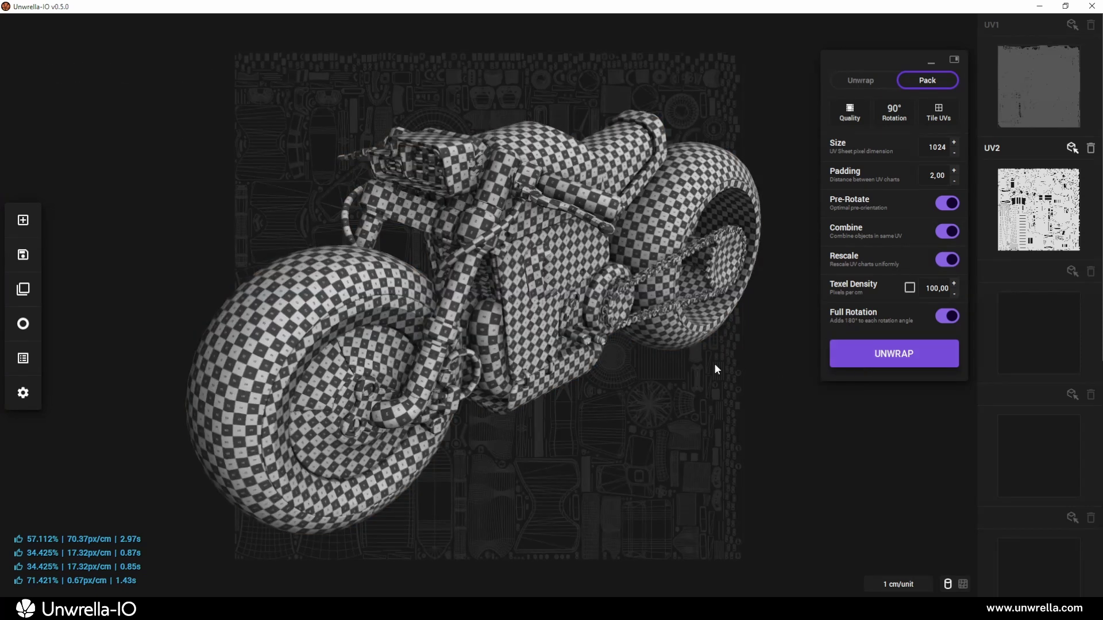
left_click_drag(445, 338, 543, 344)
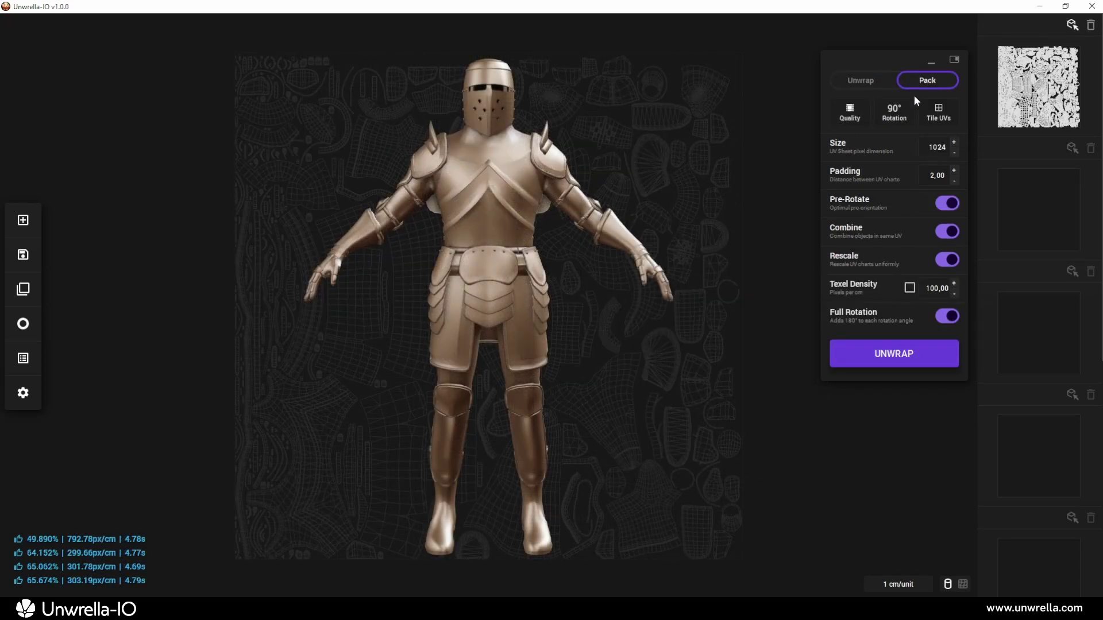
- Unwrap the knight across a 3 x 3 UV tile grid and open the unit system settings
left_click(937, 110)
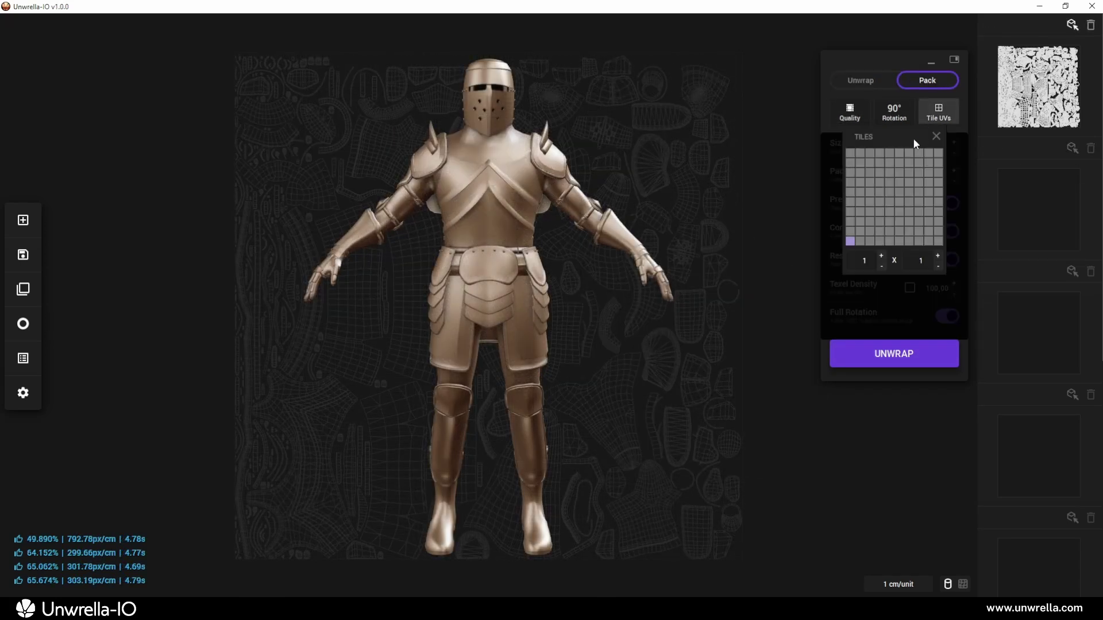
left_click(870, 222)
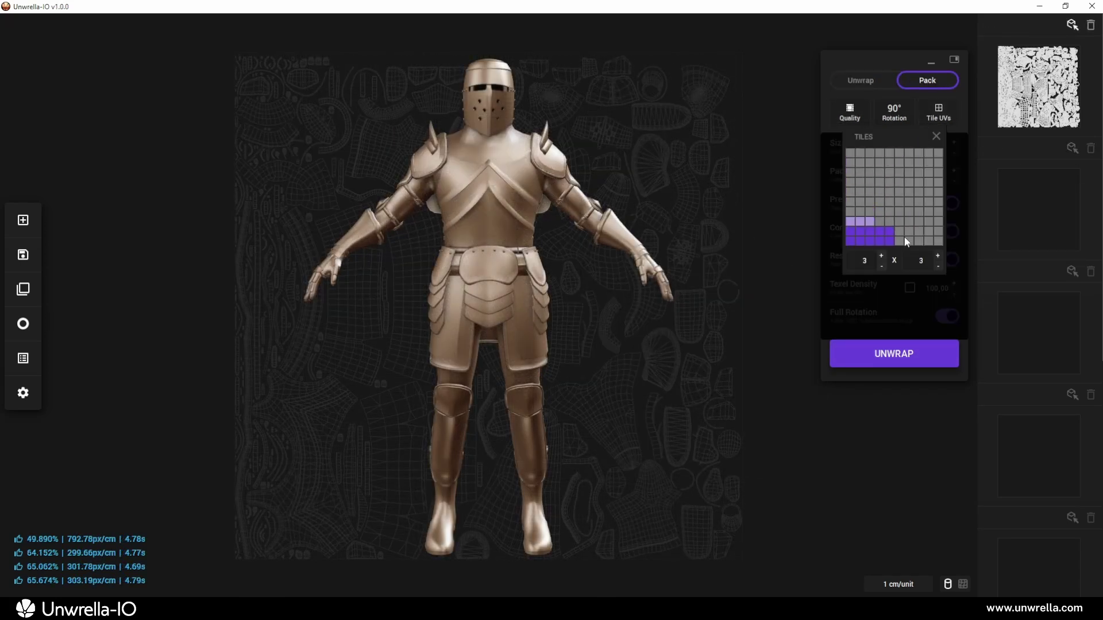
left_click(851, 345)
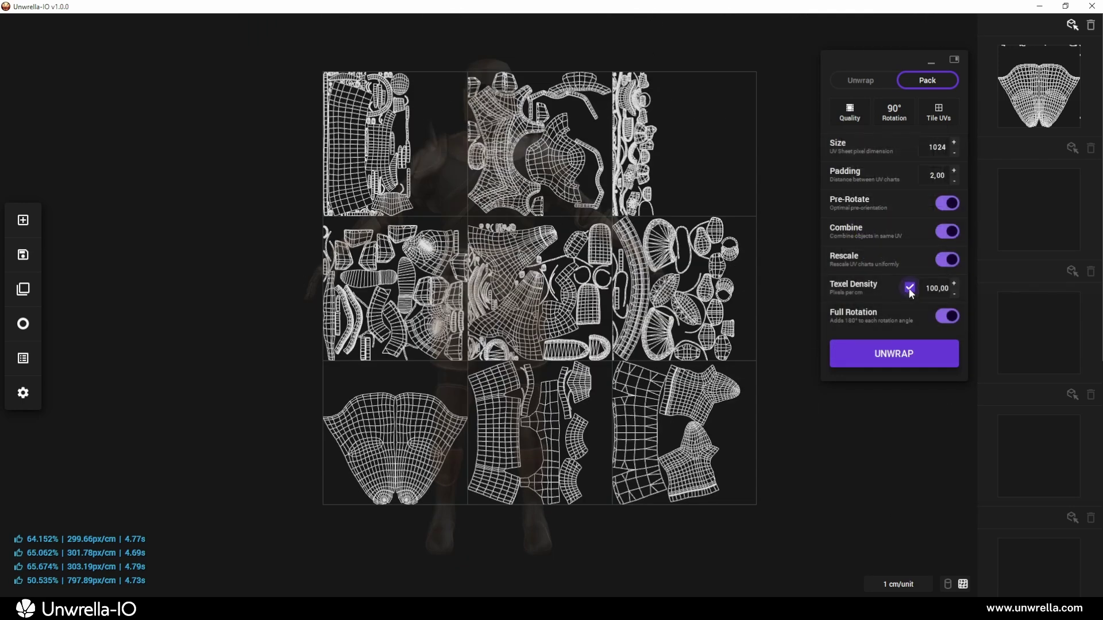
left_click(904, 585)
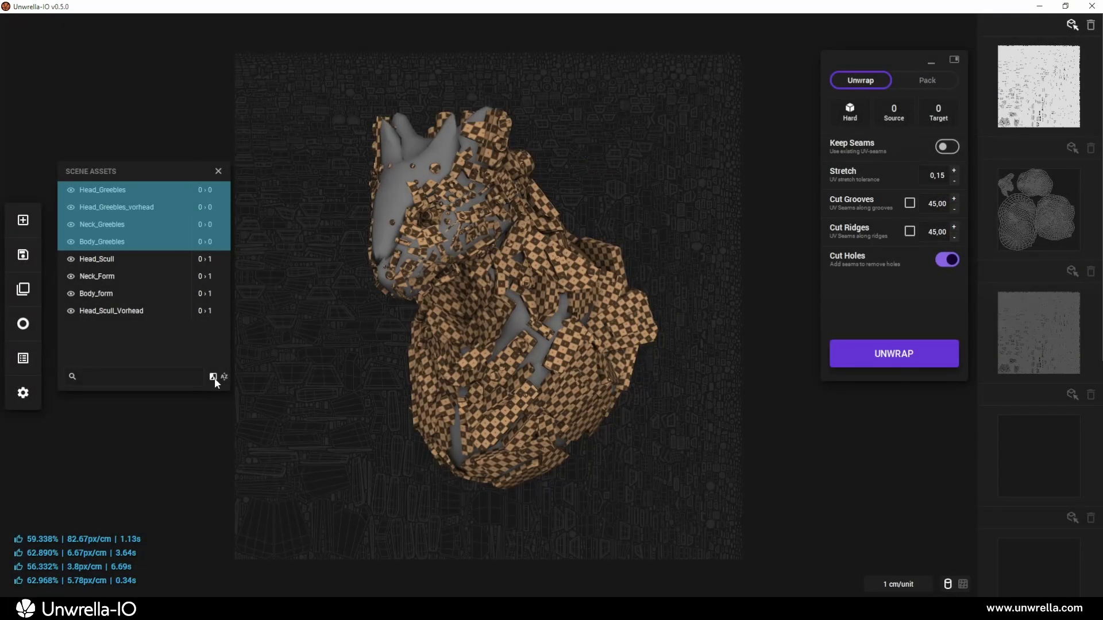
- Invert the asset selection, copy UV result two into slot three and slot three into slot four
left_click(214, 377)
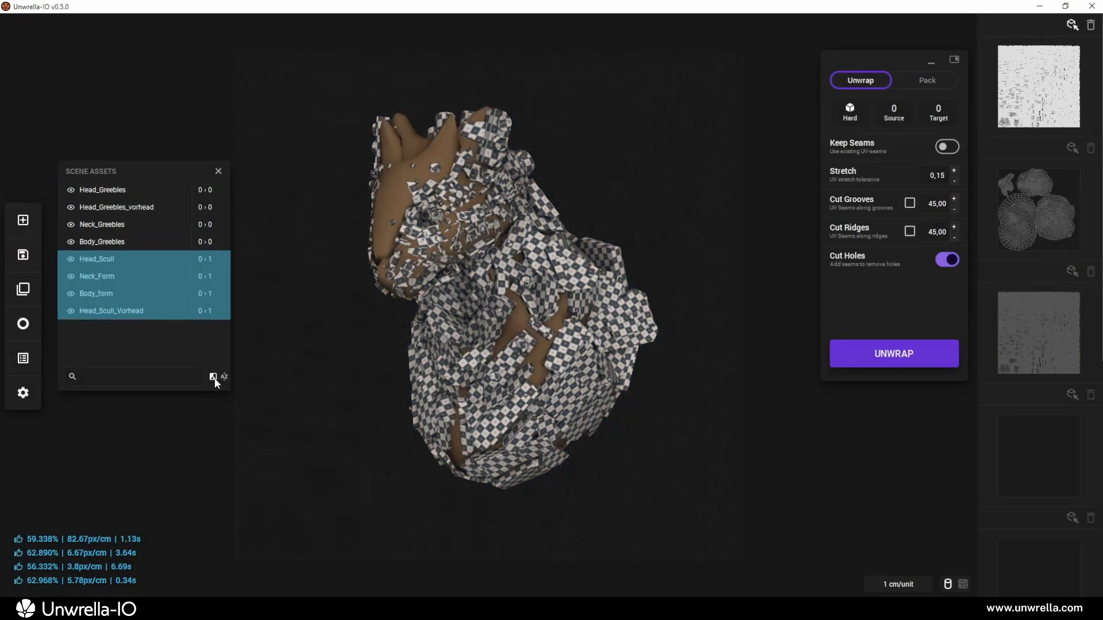
left_click(1033, 204)
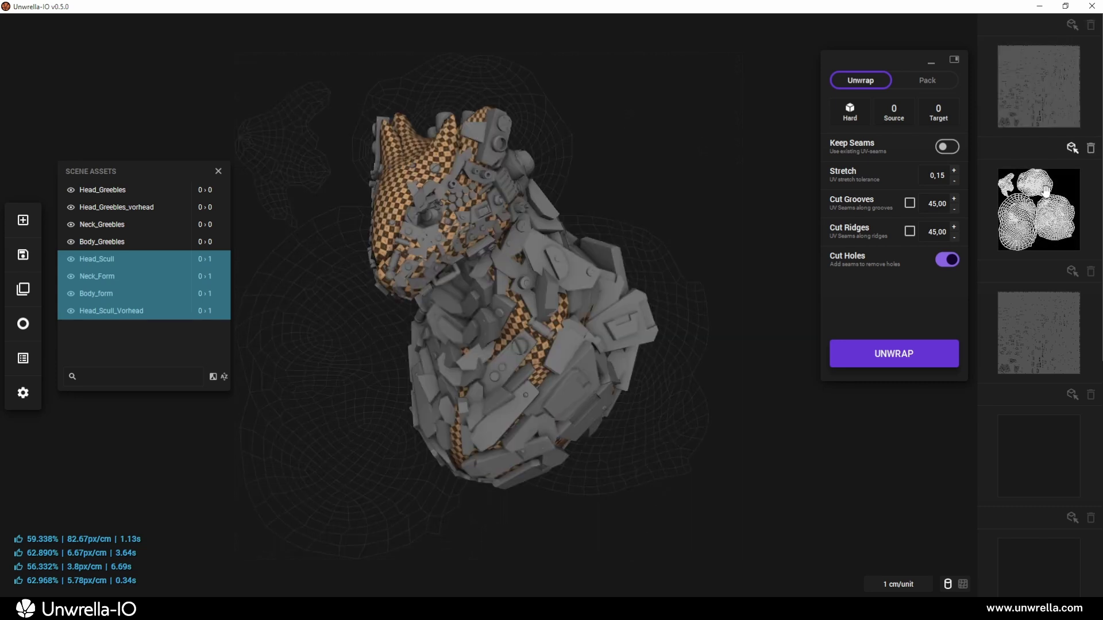
left_click_drag(1047, 191, 1068, 304)
left_click(1060, 332)
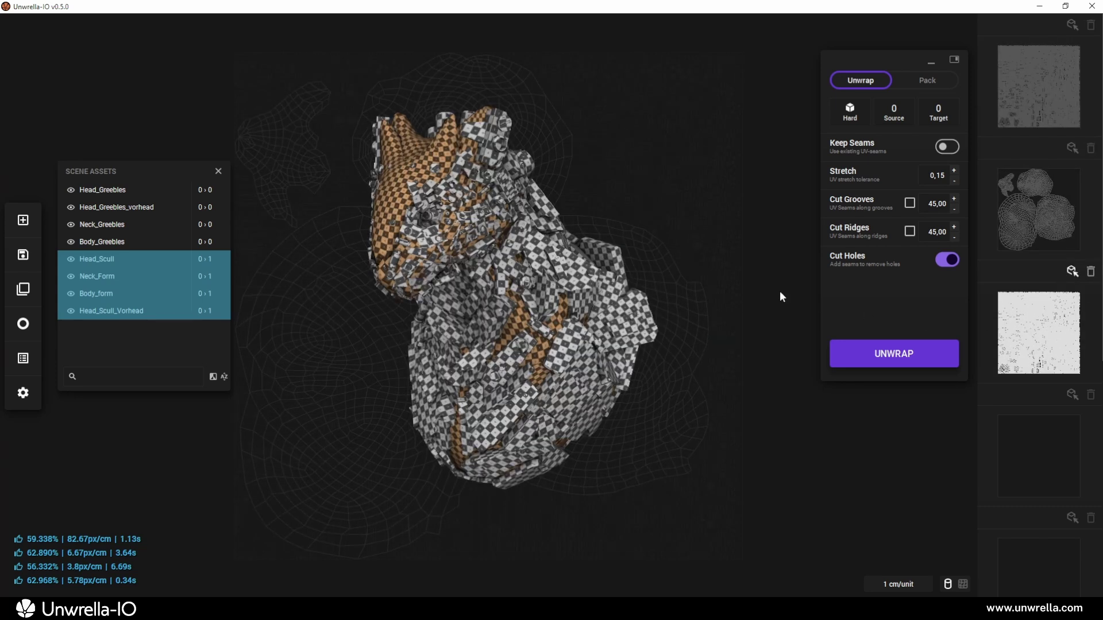
key("u")
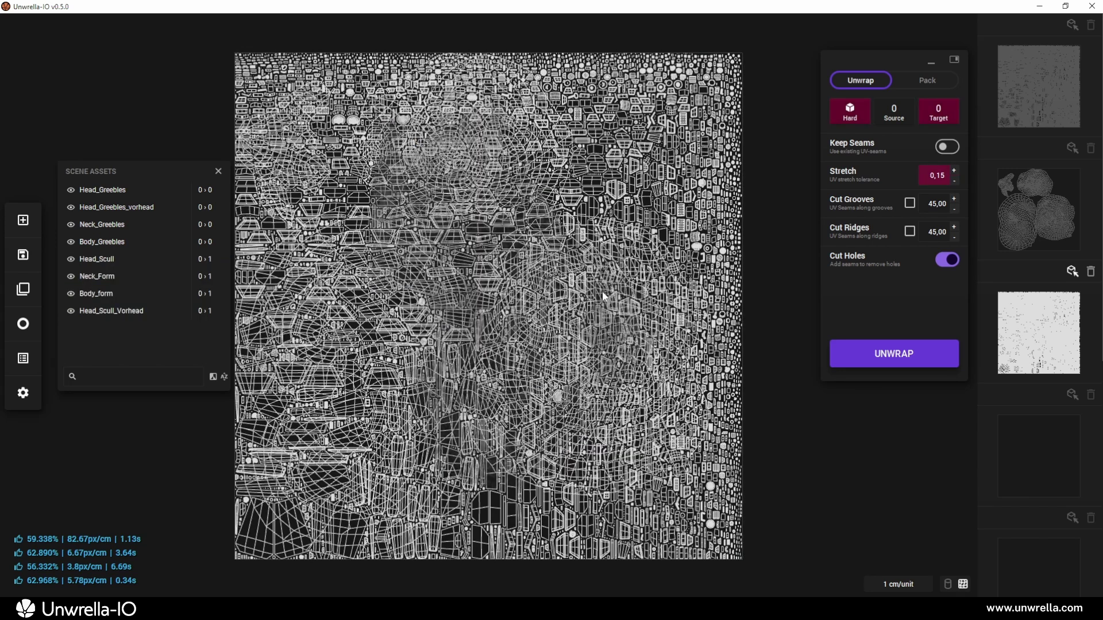
key("u")
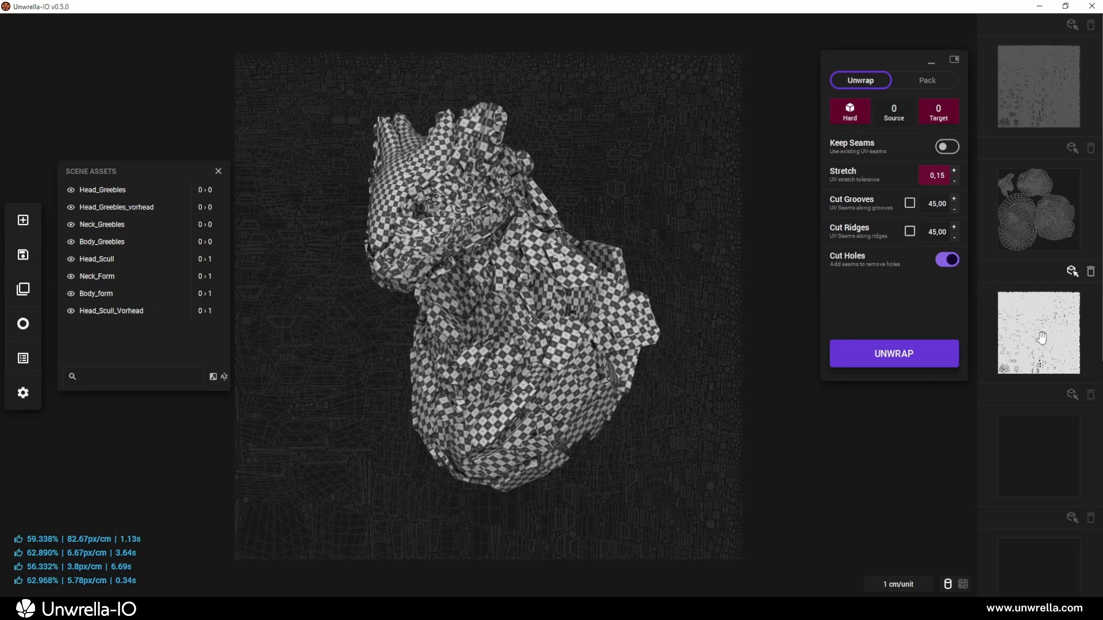
left_click_drag(1059, 333, 1066, 469)
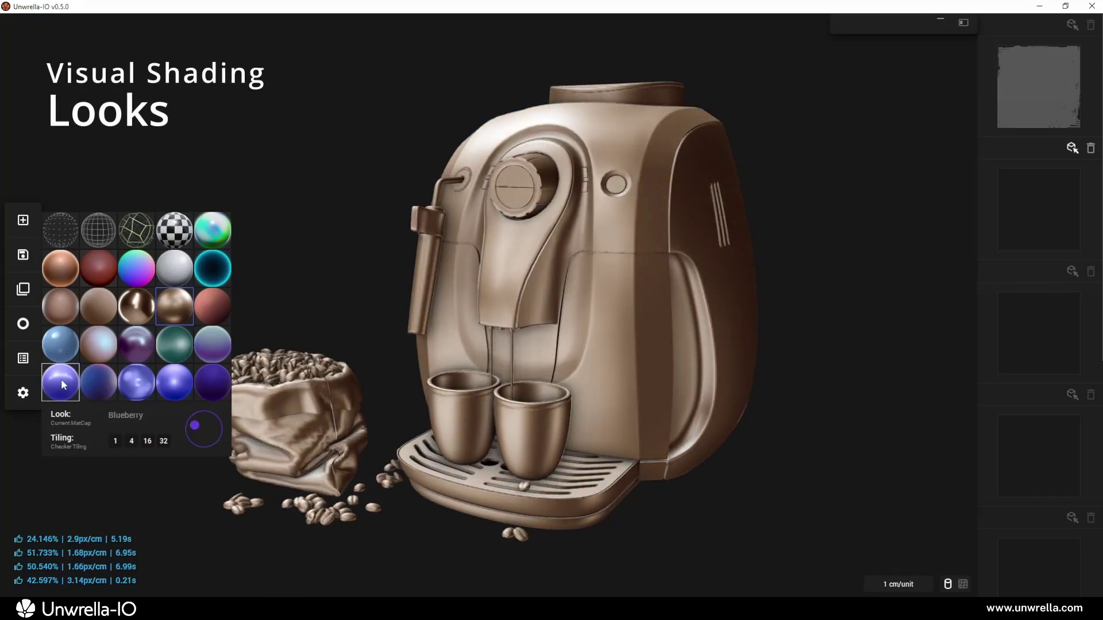
- Shade the coffee machine with Blueberry, then copper, adjusting the light direction each time
left_click(62, 385)
left_click_drag(195, 425, 190, 429)
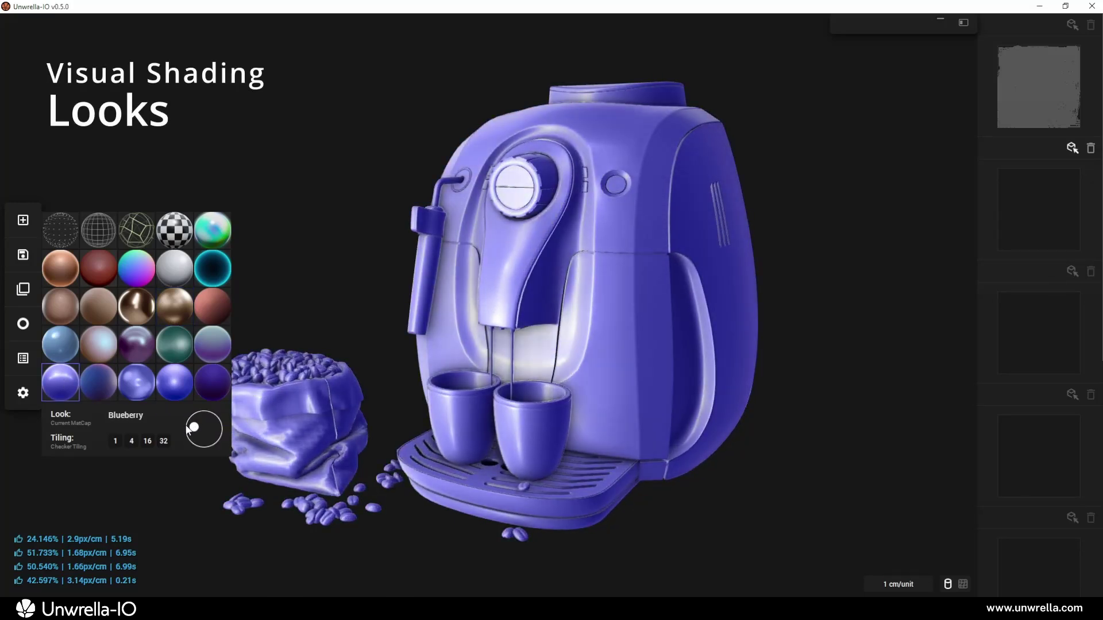
left_click(61, 268)
left_click_drag(194, 425, 191, 430)
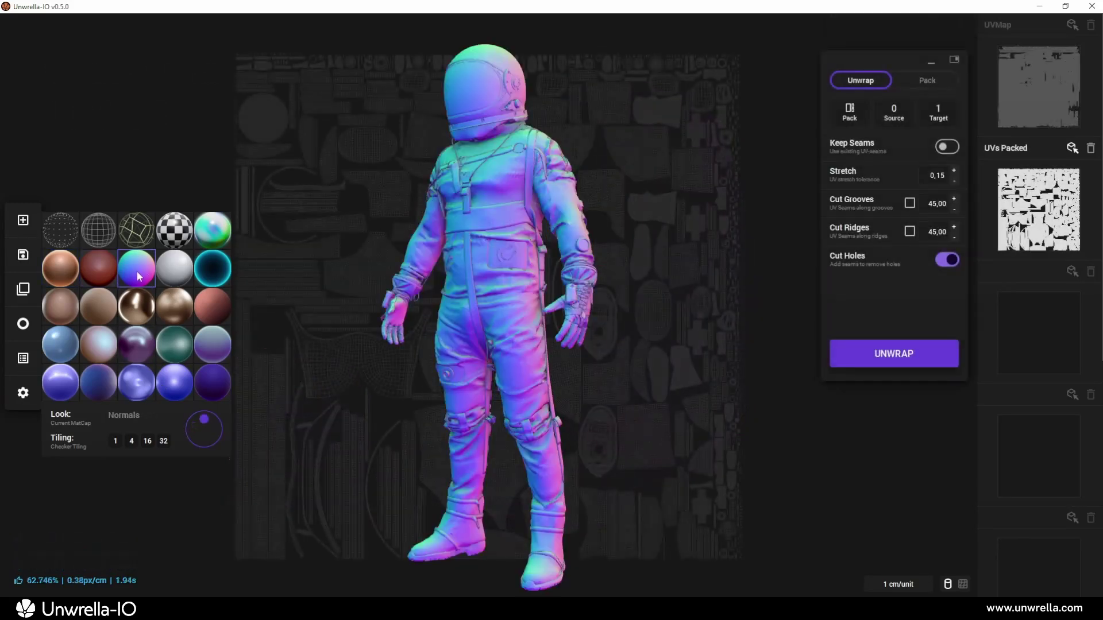
- Preview the astronaut in grey, X-Ray, Champagne Rough, Breeze, Blueberry and Lavender looks with wireframe overlay
left_click(174, 267)
left_click(212, 268)
key("w")
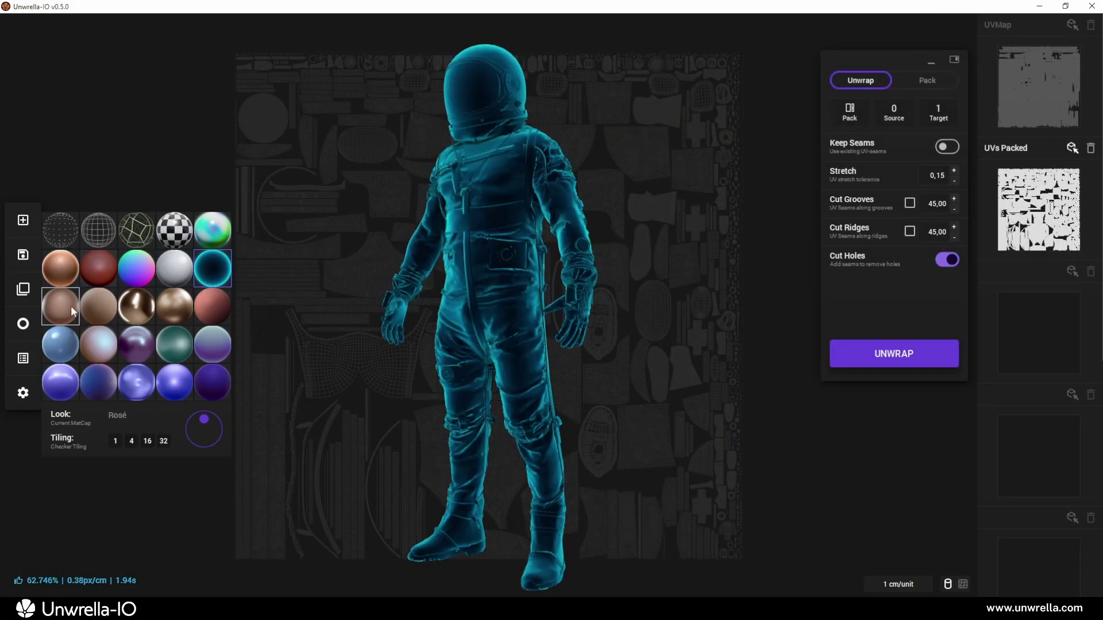
left_click(174, 306)
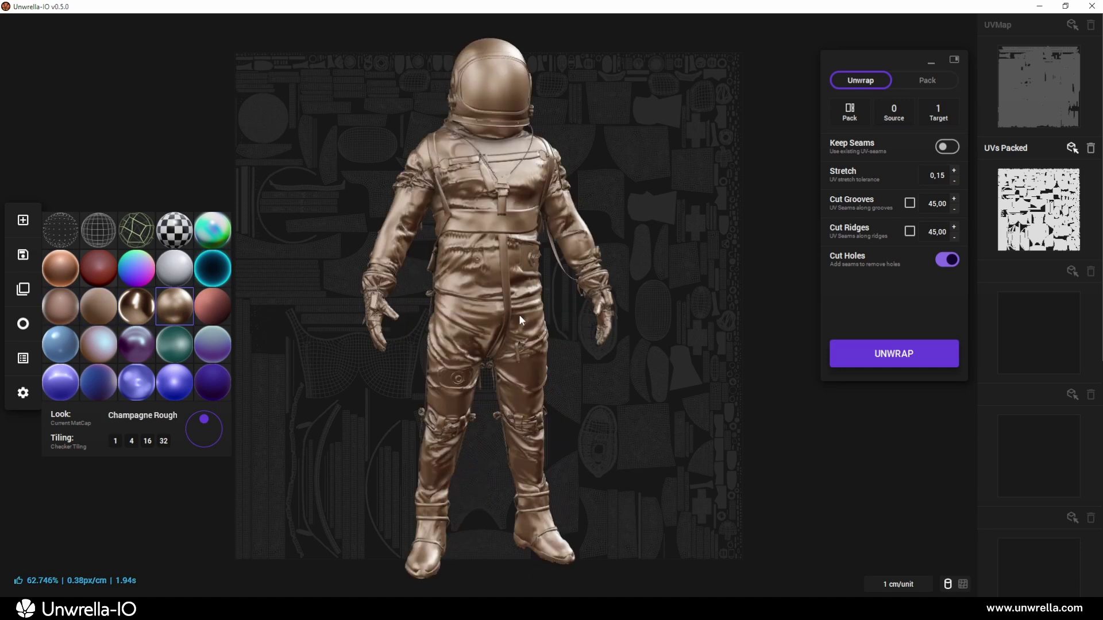
left_click(81, 359)
left_click(67, 380)
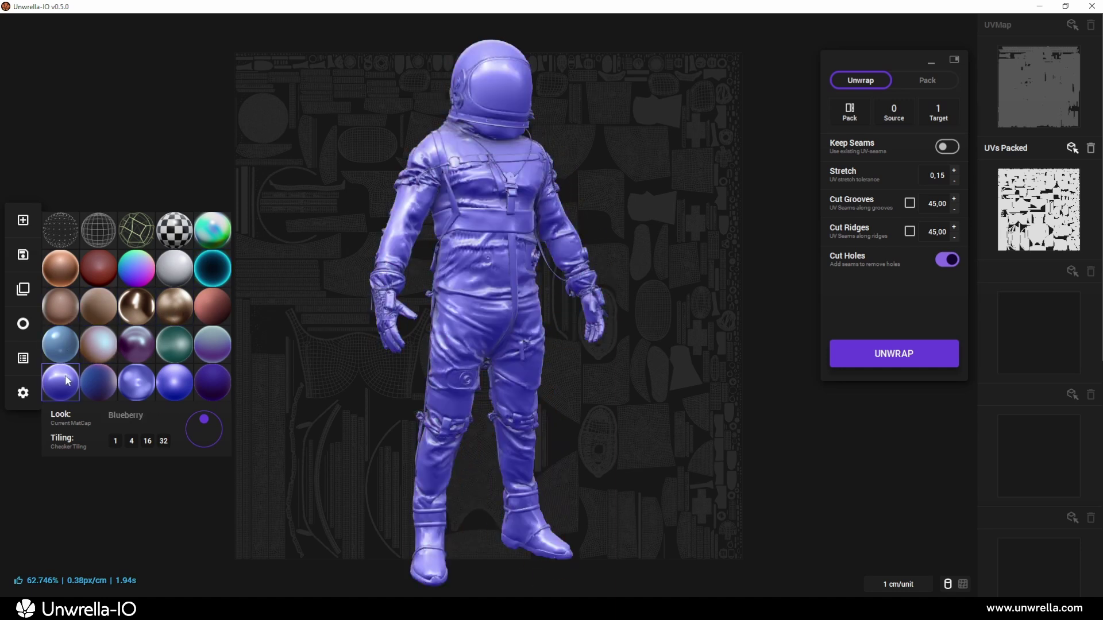
left_click(98, 380)
left_click(105, 233)
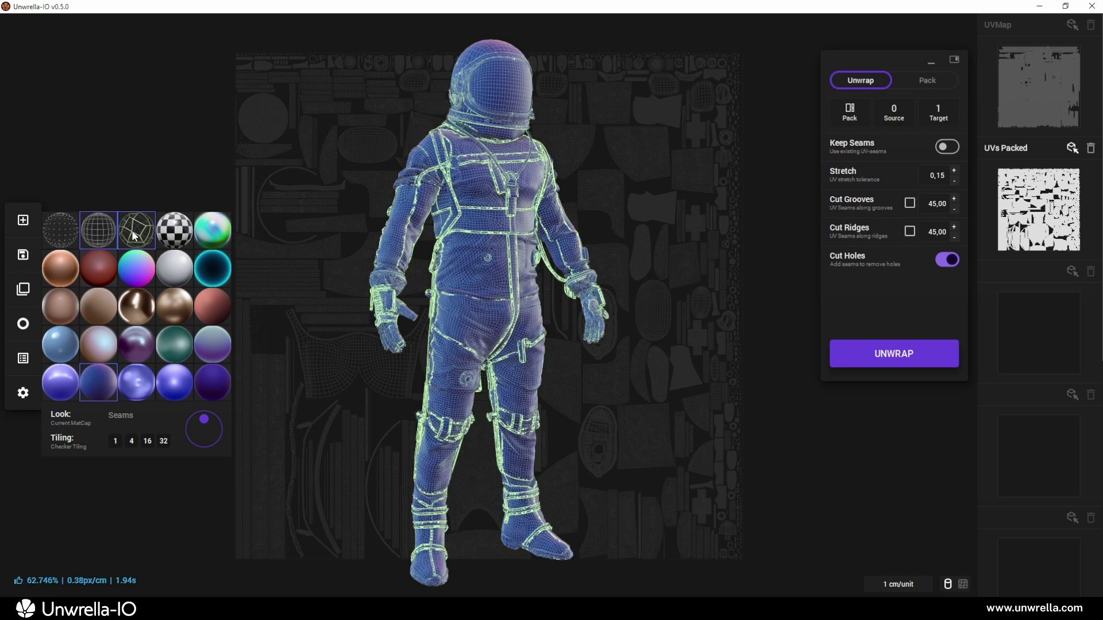
- Show the astronaut's checker map at 32 tiling and its UV stretch, orbiting to a side view
left_click(172, 239)
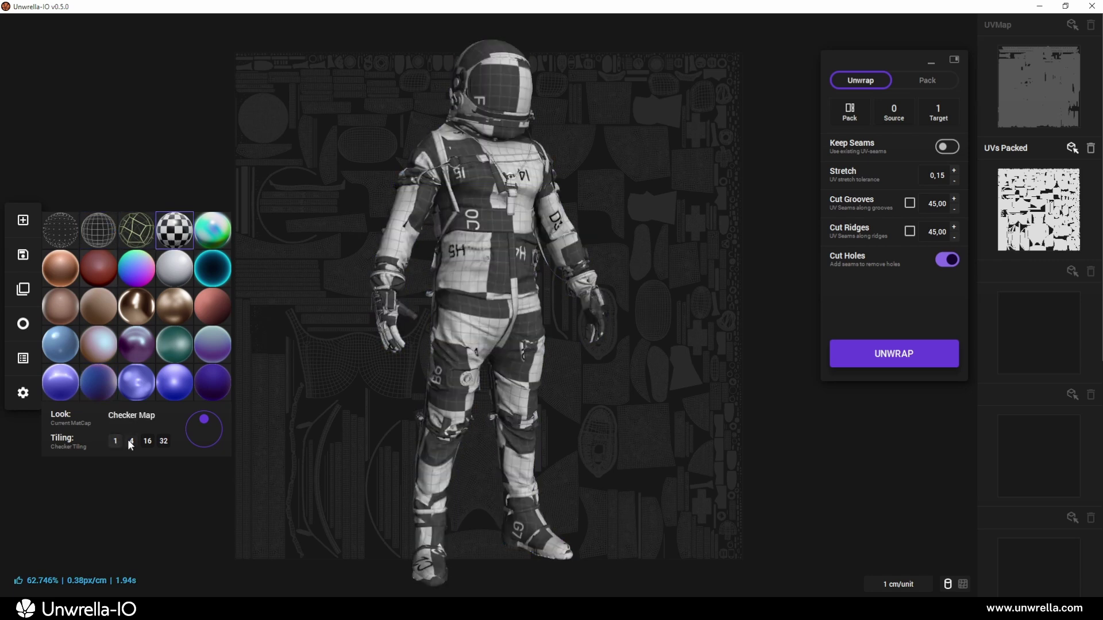
left_click(163, 441)
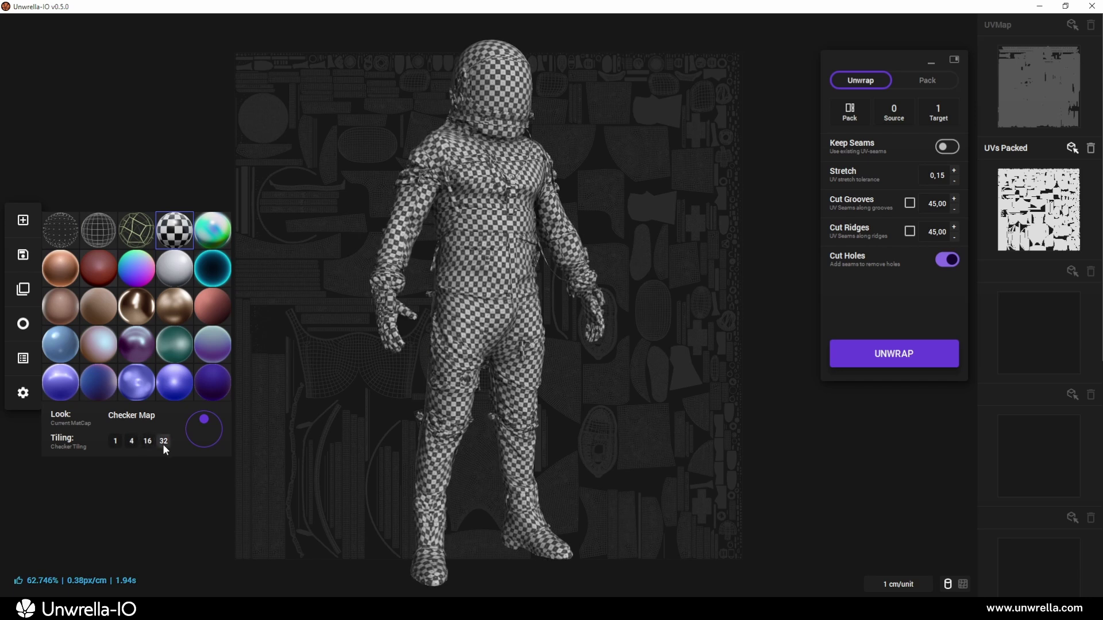
left_click(223, 238)
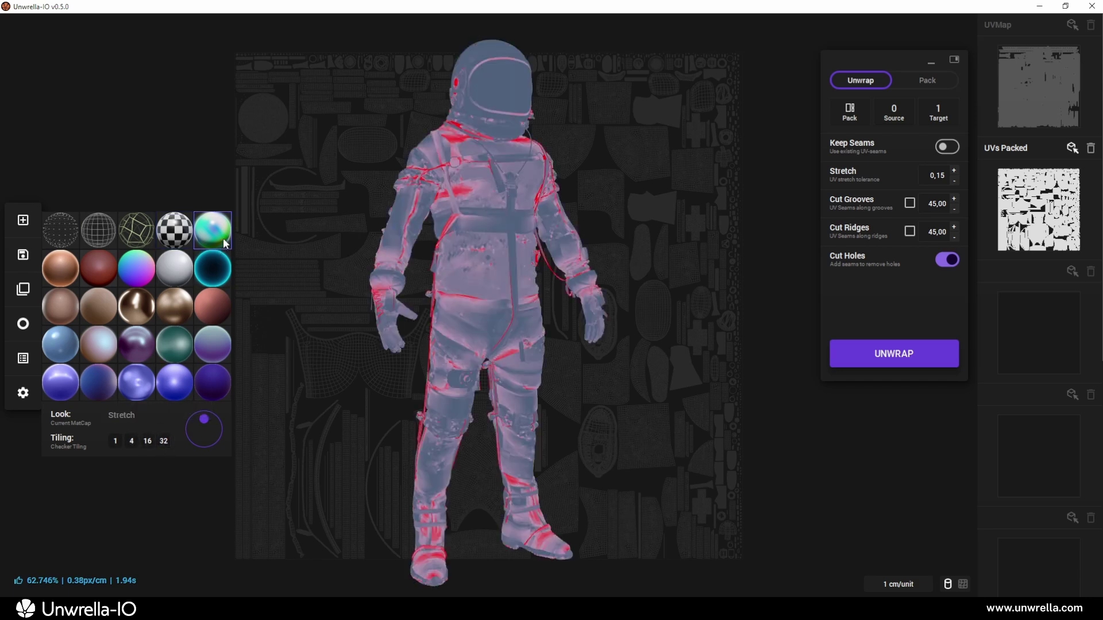
left_click_drag(406, 275, 660, 292)
- Load the Mermaid model from the recent-files stash
left_click(24, 290)
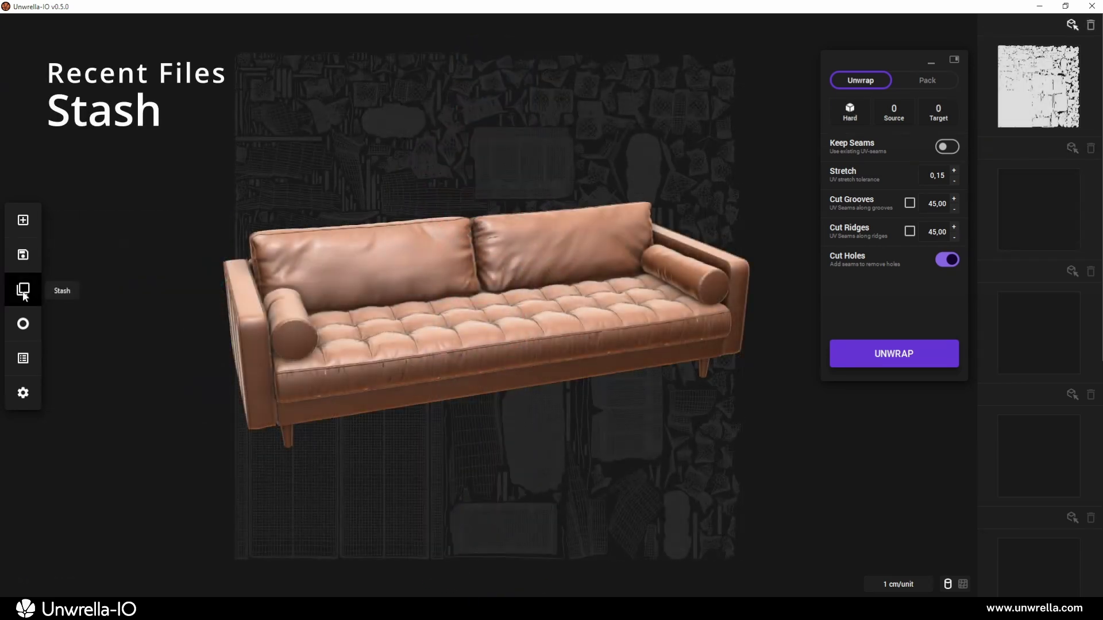
left_click(23, 291)
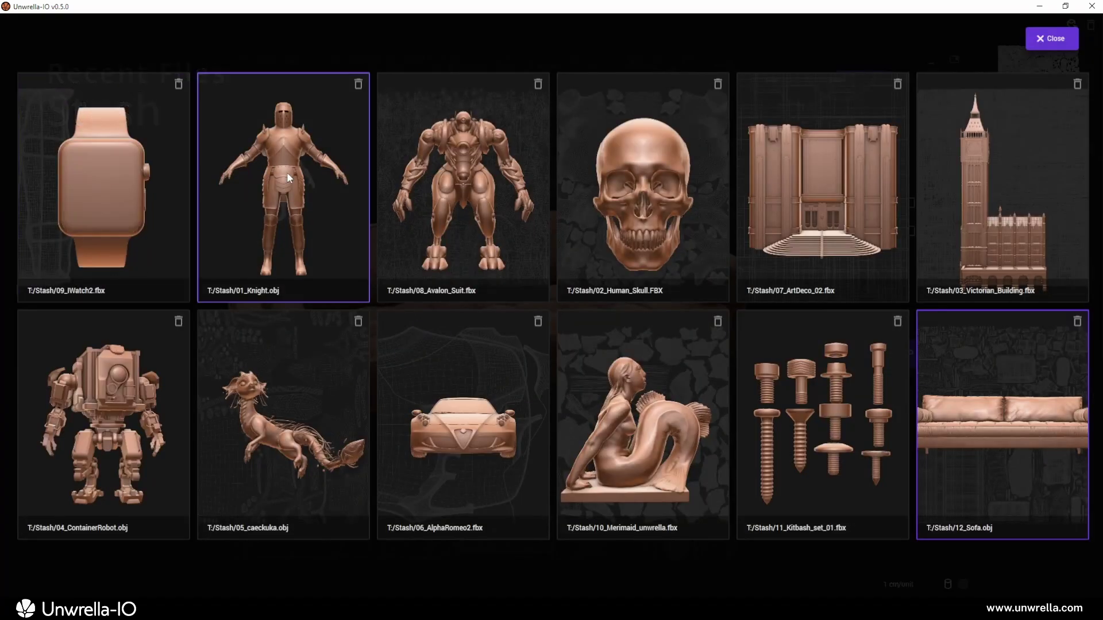
left_click(607, 349)
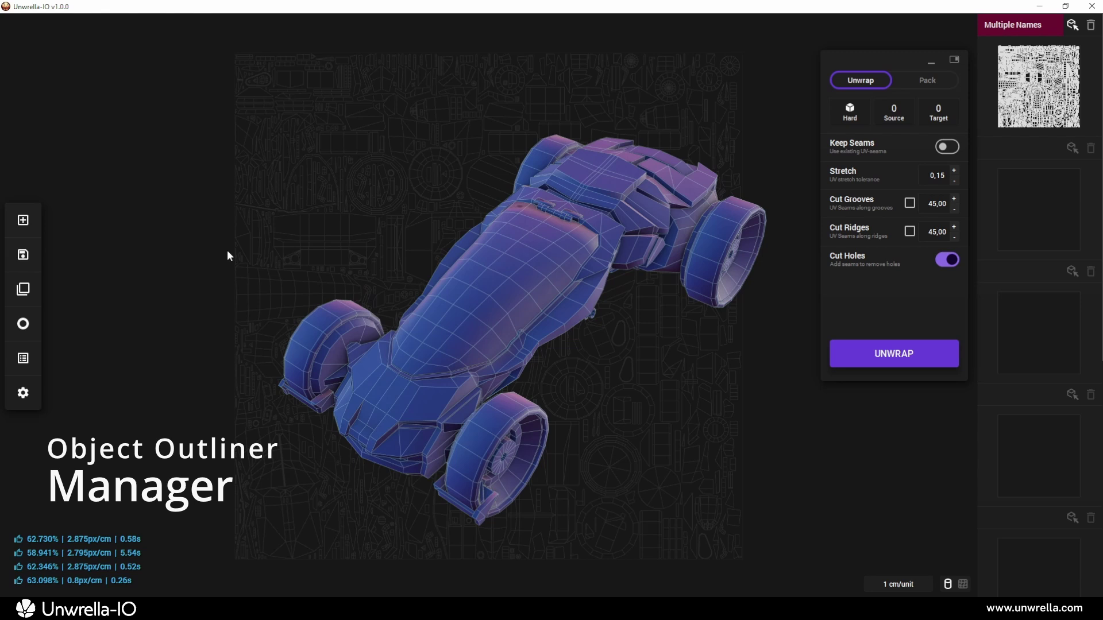
- Open the scene asset list and step through the car parts starting from Car_Mesh
left_click(23, 357)
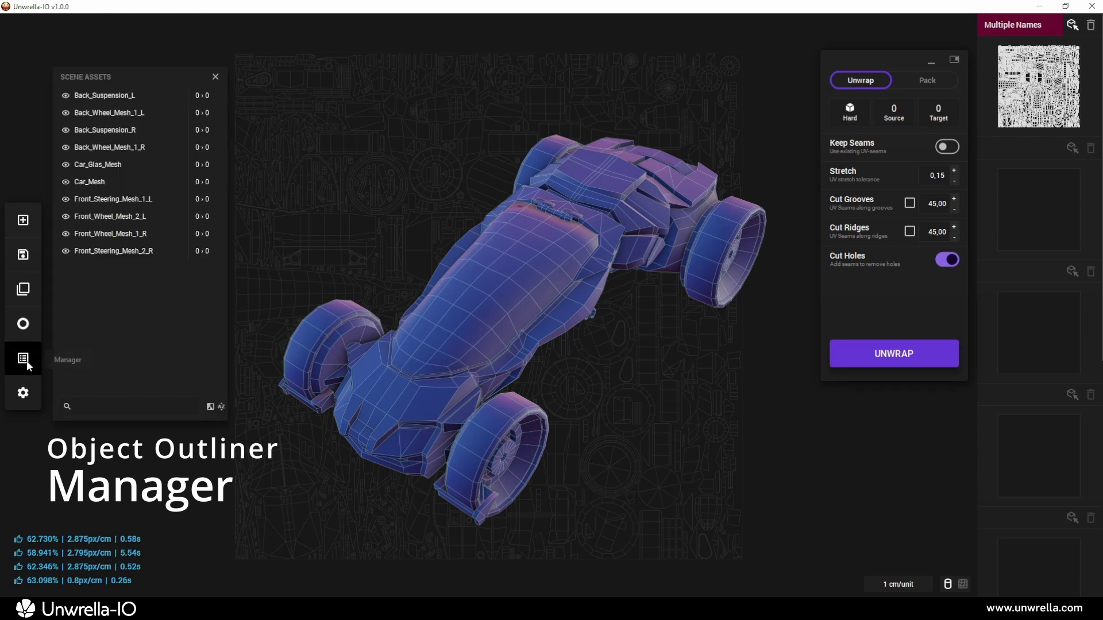
left_click(107, 181)
left_click(106, 199)
left_click(109, 232)
left_click(108, 251)
- Nest Car_Glas_Mesh under Car_Mesh and toggle the car body's visibility off and on
left_click(91, 165)
left_click_drag(91, 164, 106, 183)
left_click(79, 165)
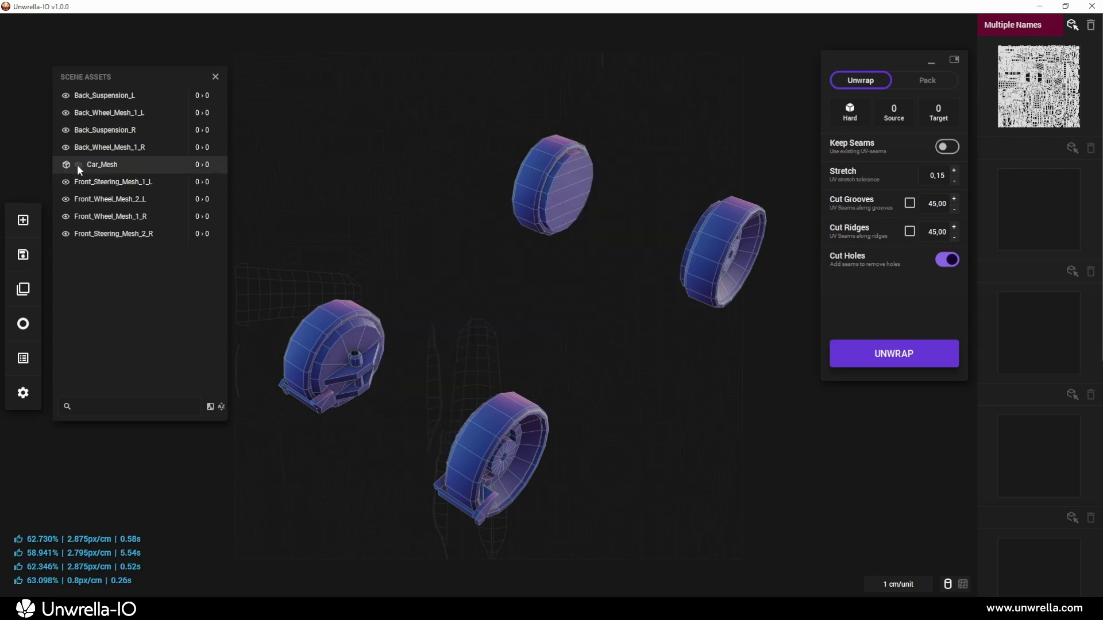
left_click(76, 165)
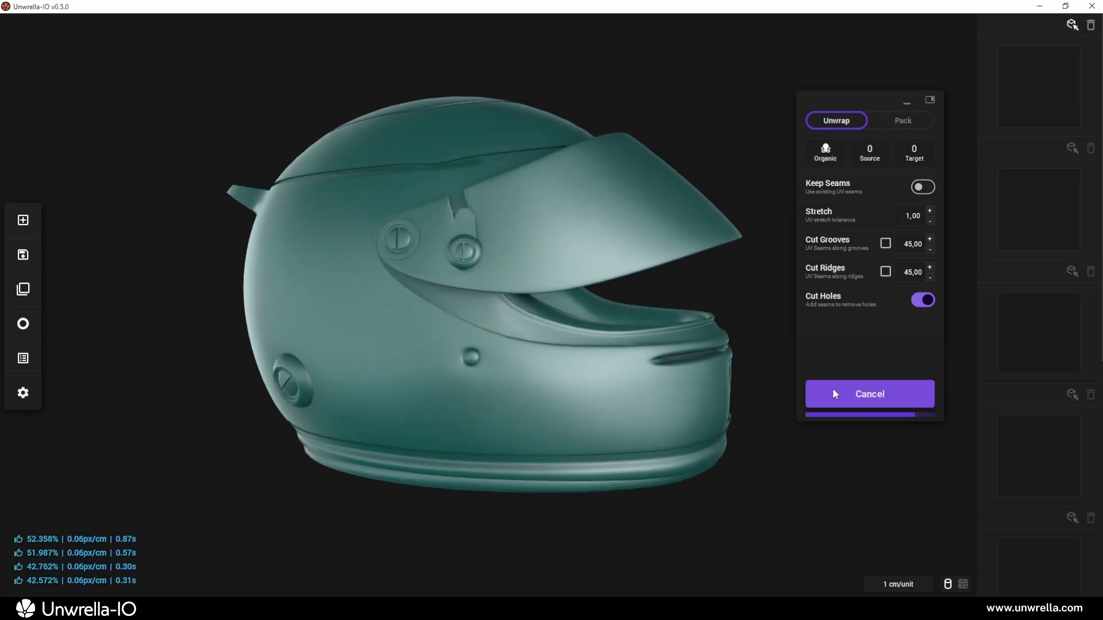
- Unwrap the helmet, then unwrap the suitcase with Cut Ridges turned off
left_click(833, 389)
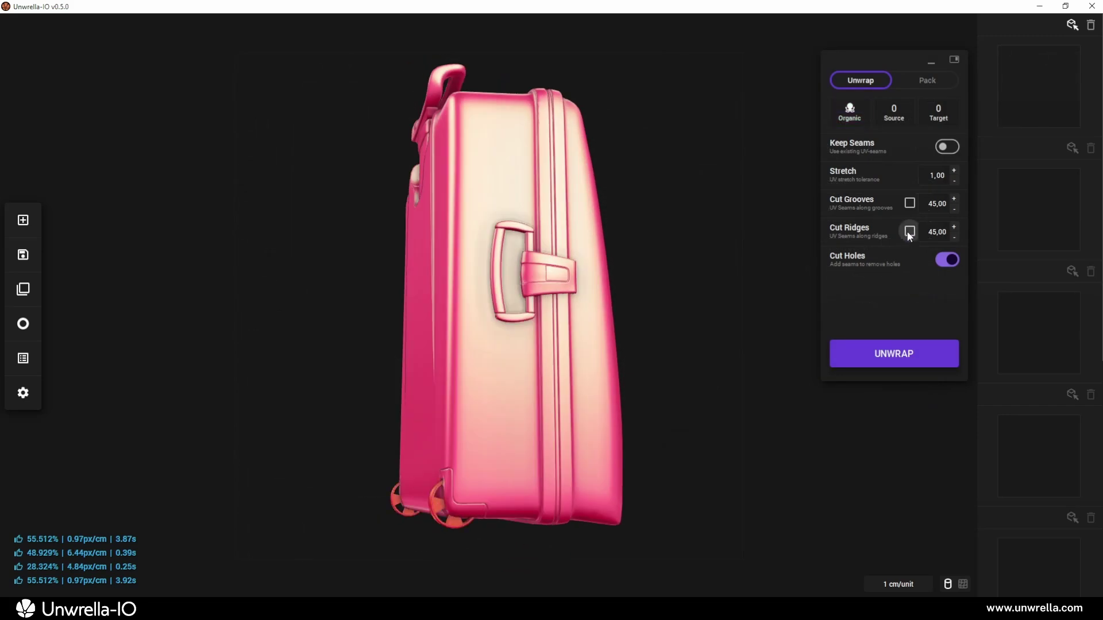
left_click(909, 232)
left_click(860, 346)
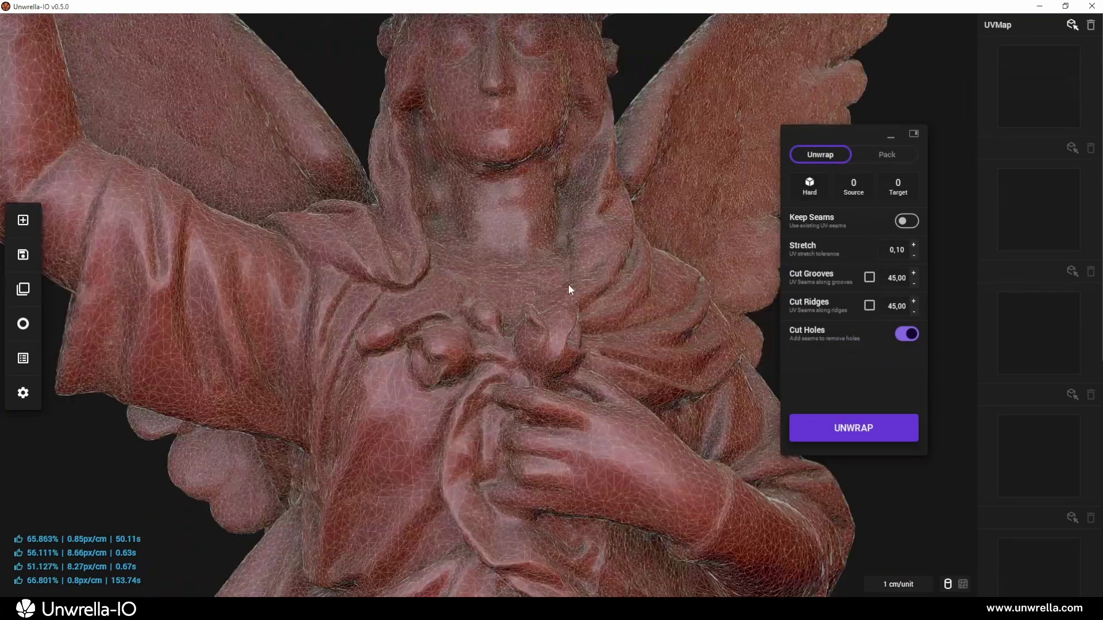
scroll(570, 297, "down", 2)
scroll(571, 328, "down", 5)
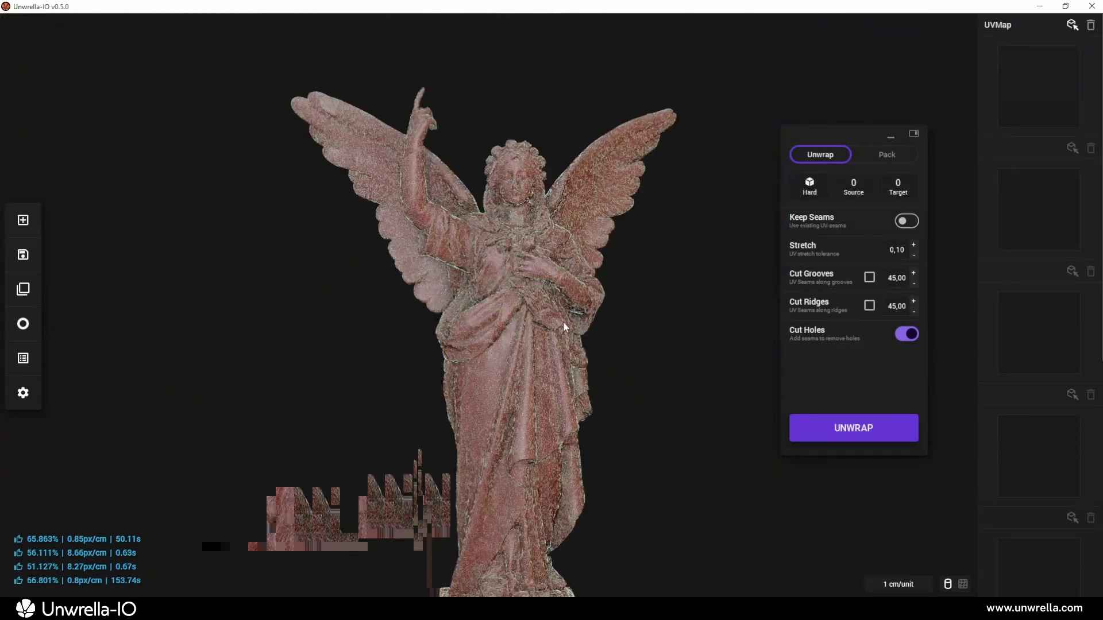
- Switch the angel statue from Hard to Mosaic unwrap mode and run the unwrap
left_click(801, 182)
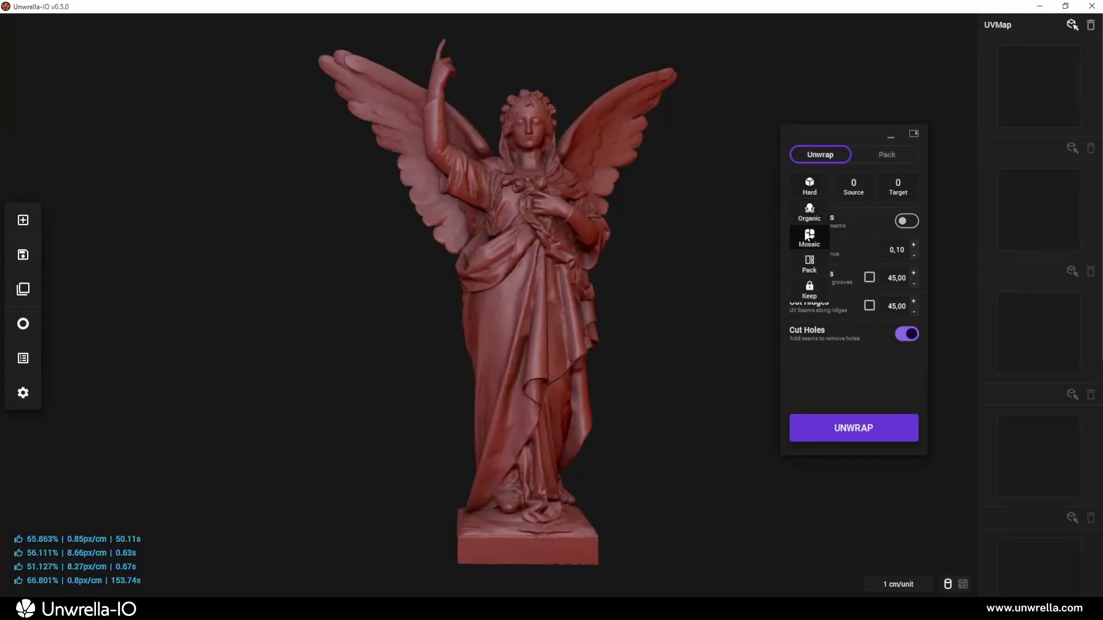
left_click(807, 222)
left_click(814, 428)
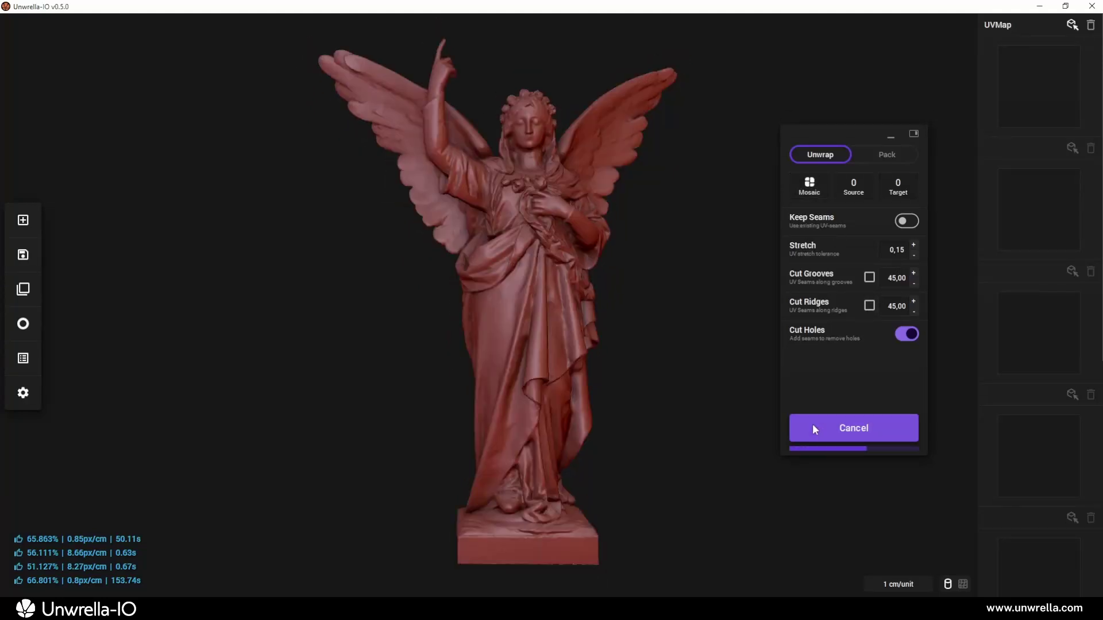